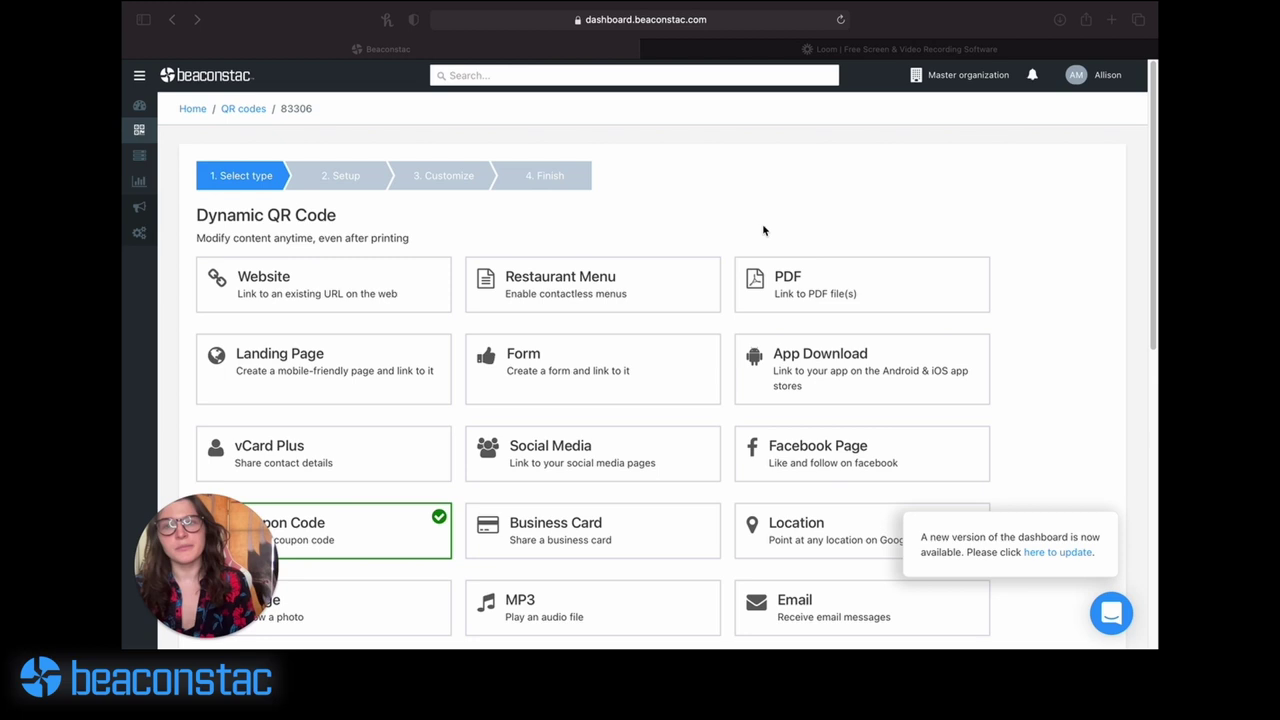
- Review the coupon Content tab: code GET20OFF, expiry 14/04/2021, Spring Sale header and message
click(763, 230)
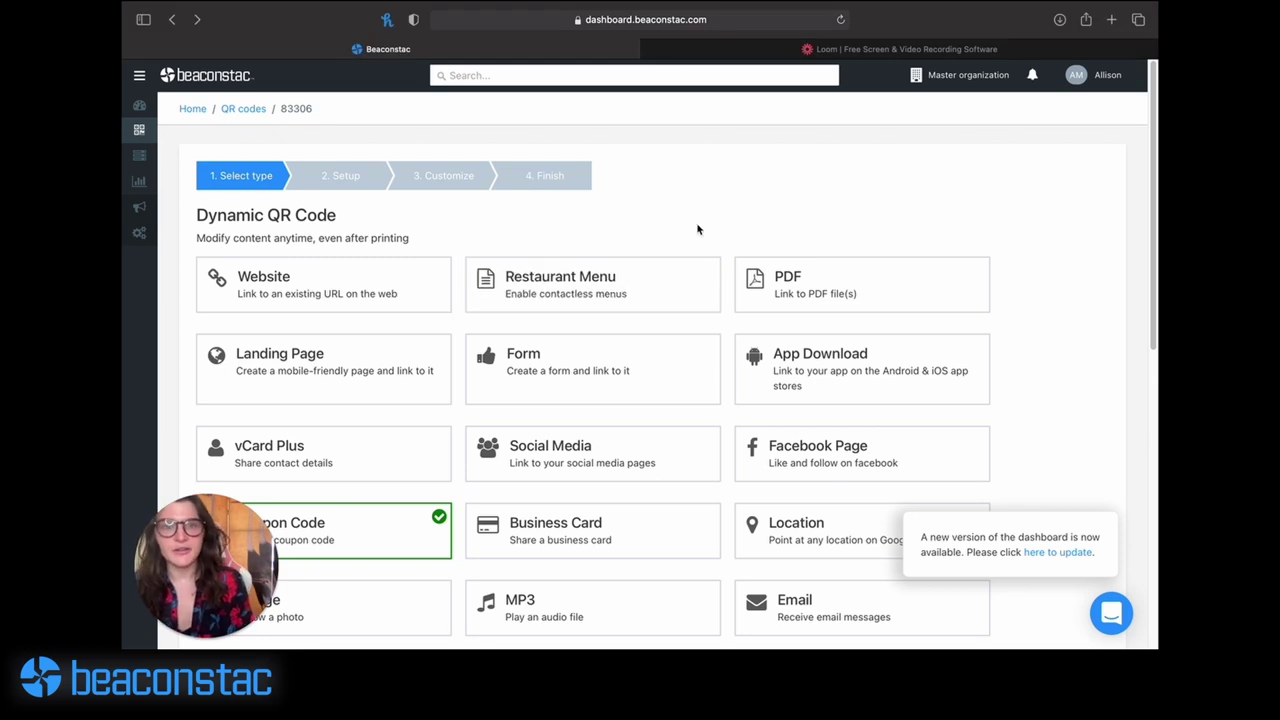
scroll(640, 240, down, 2)
scroll(395, 335, down, 2)
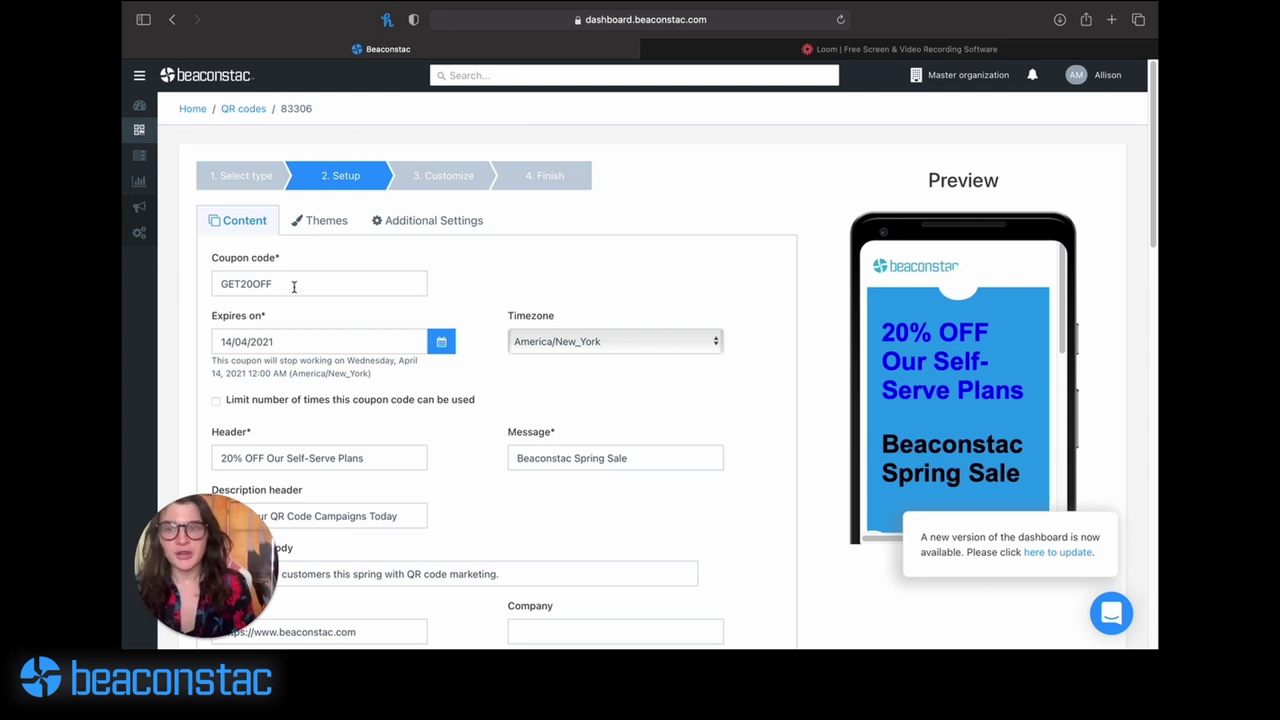
scroll(294, 287, down, 2)
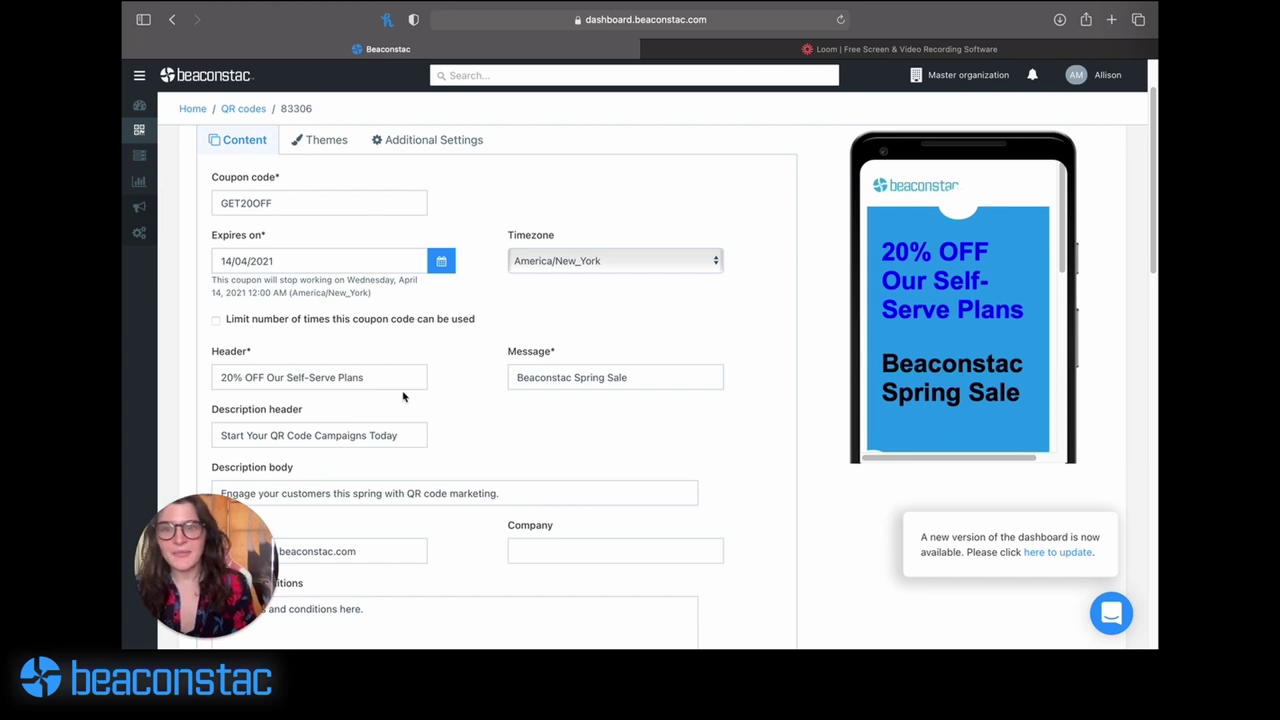
scroll(406, 398, down, 1)
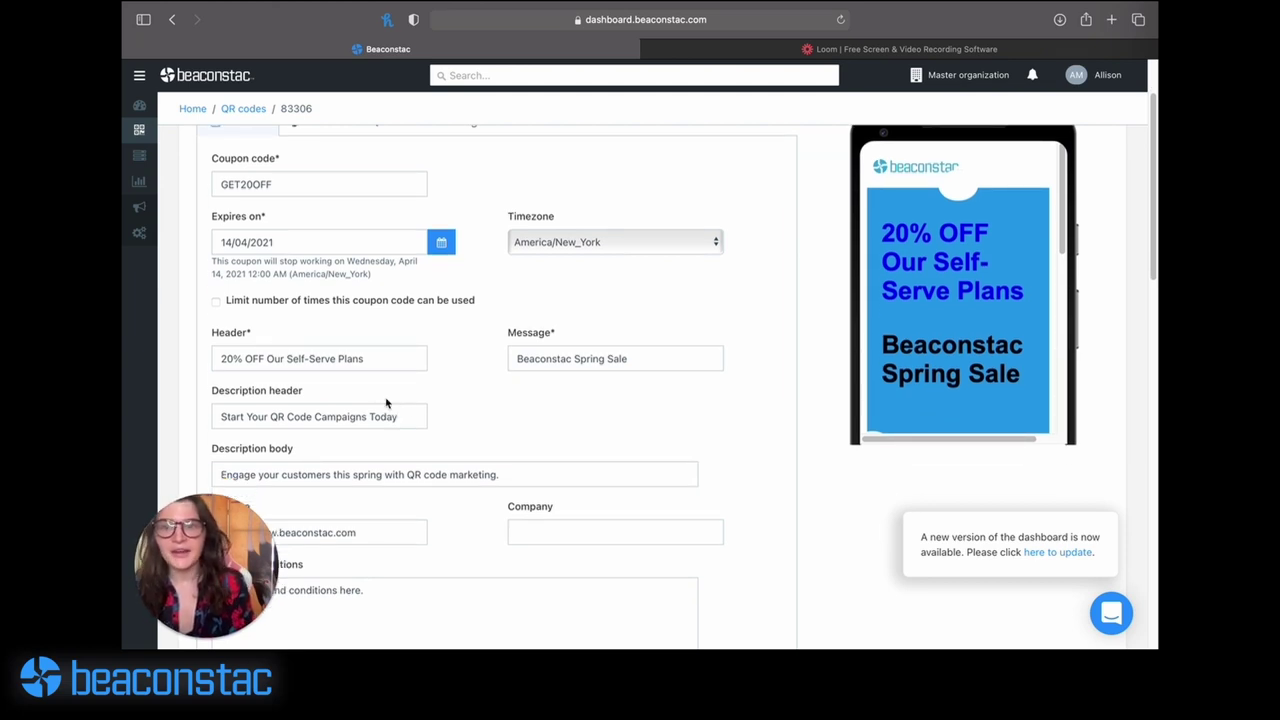
scroll(389, 403, down, 1)
scroll(403, 374, up, 5)
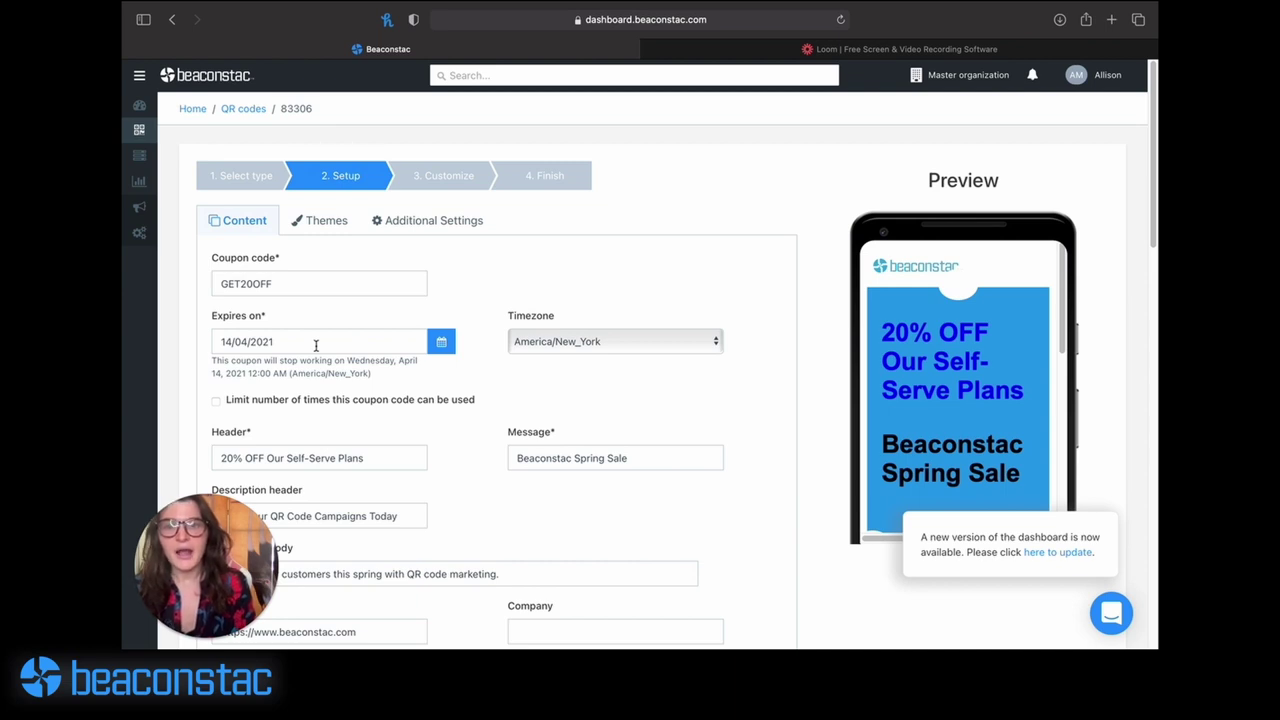
scroll(316, 345, down, 1)
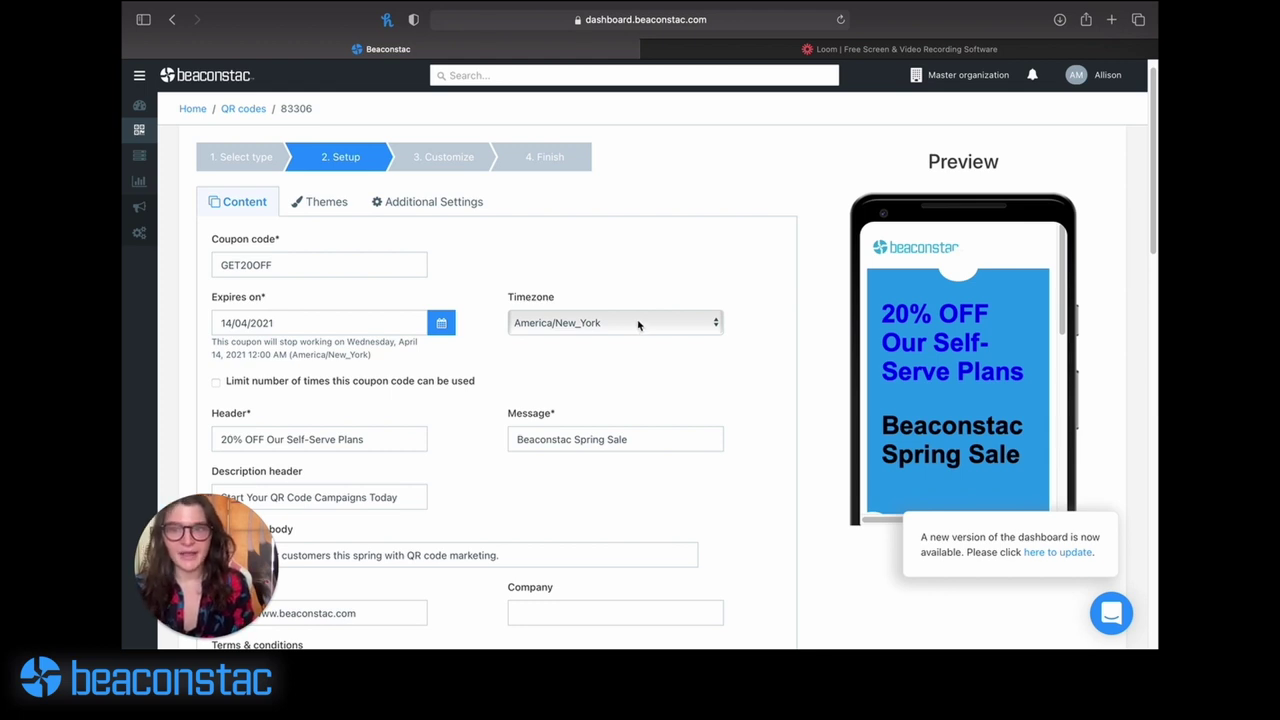
click(377, 385)
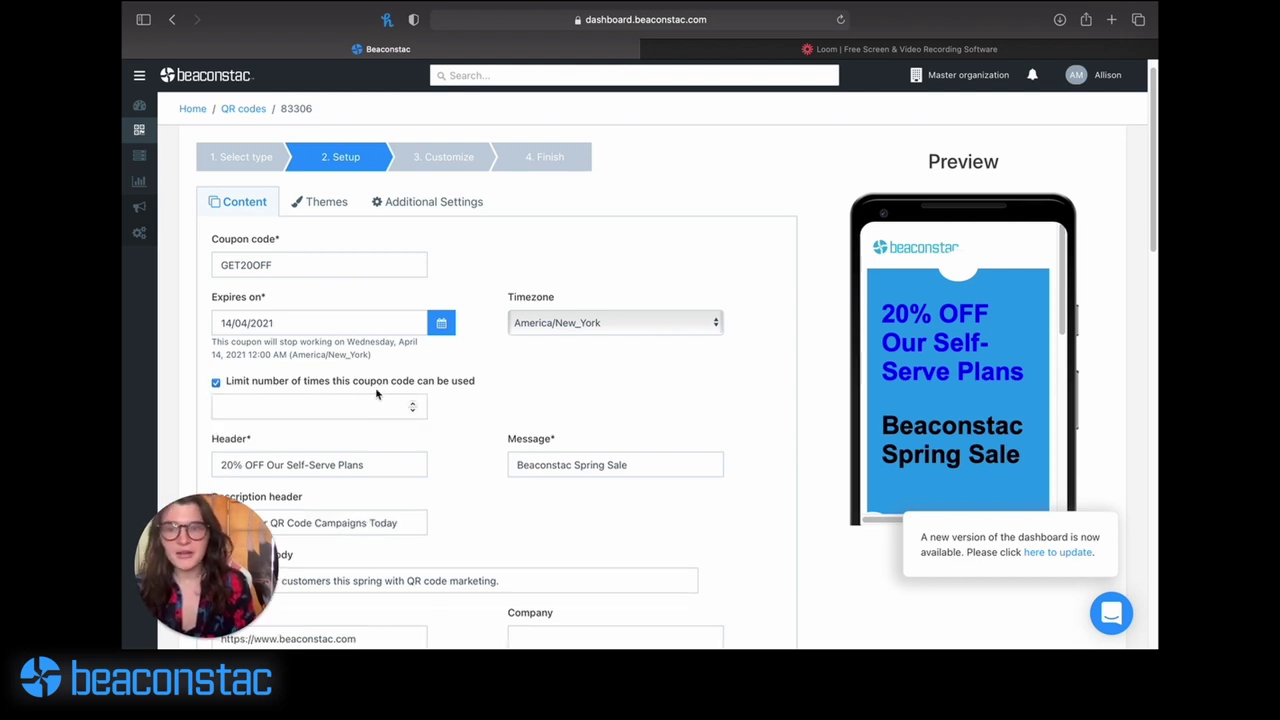
click(371, 401)
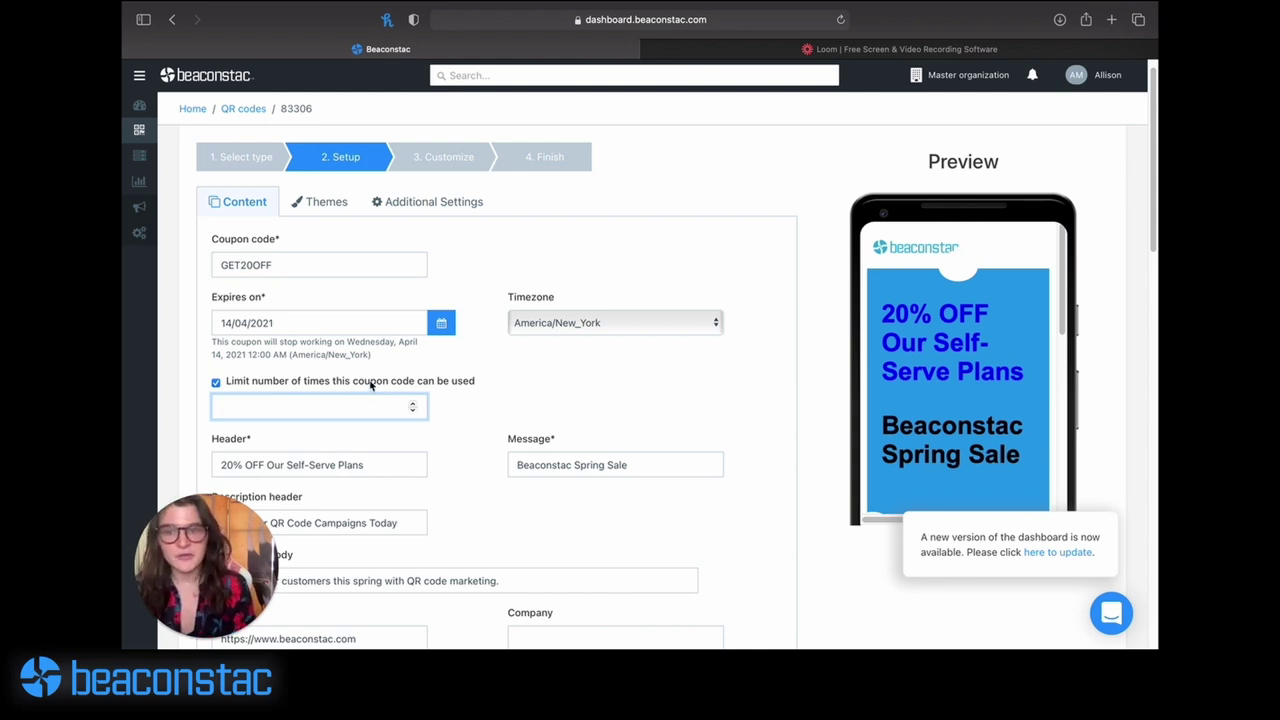
click(371, 383)
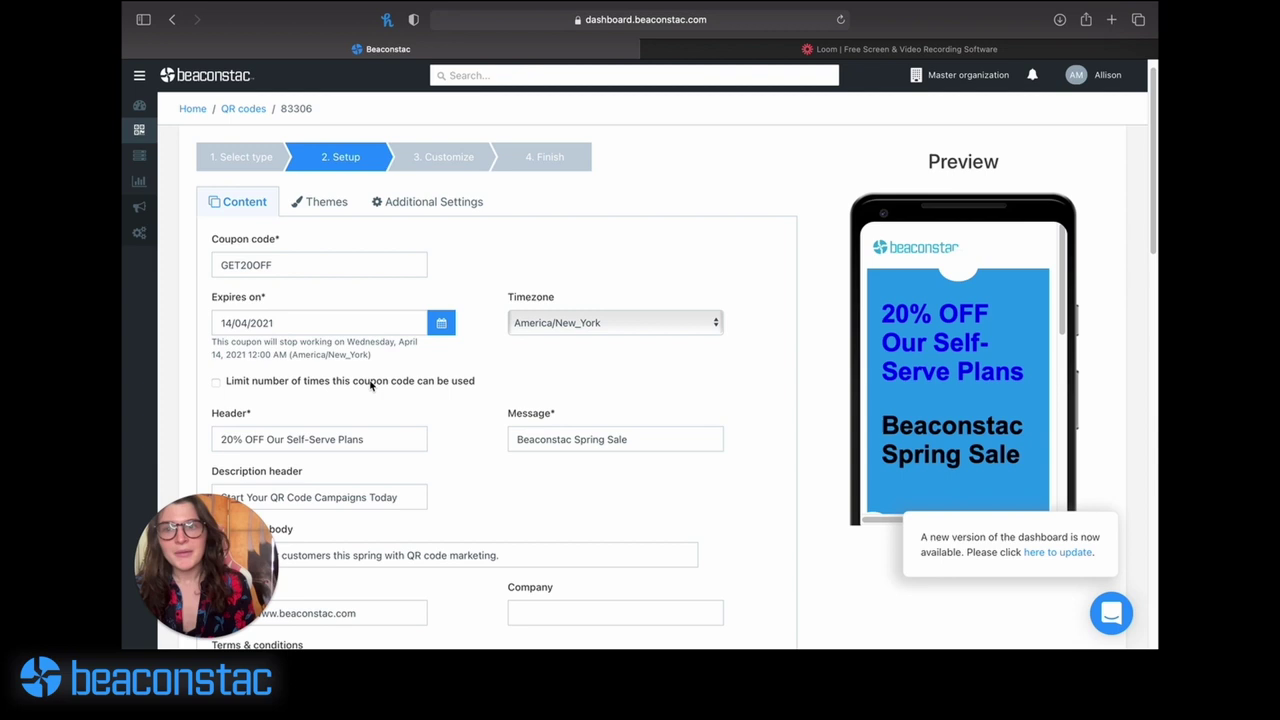
scroll(510, 428, down, 1)
scroll(505, 455, down, 2)
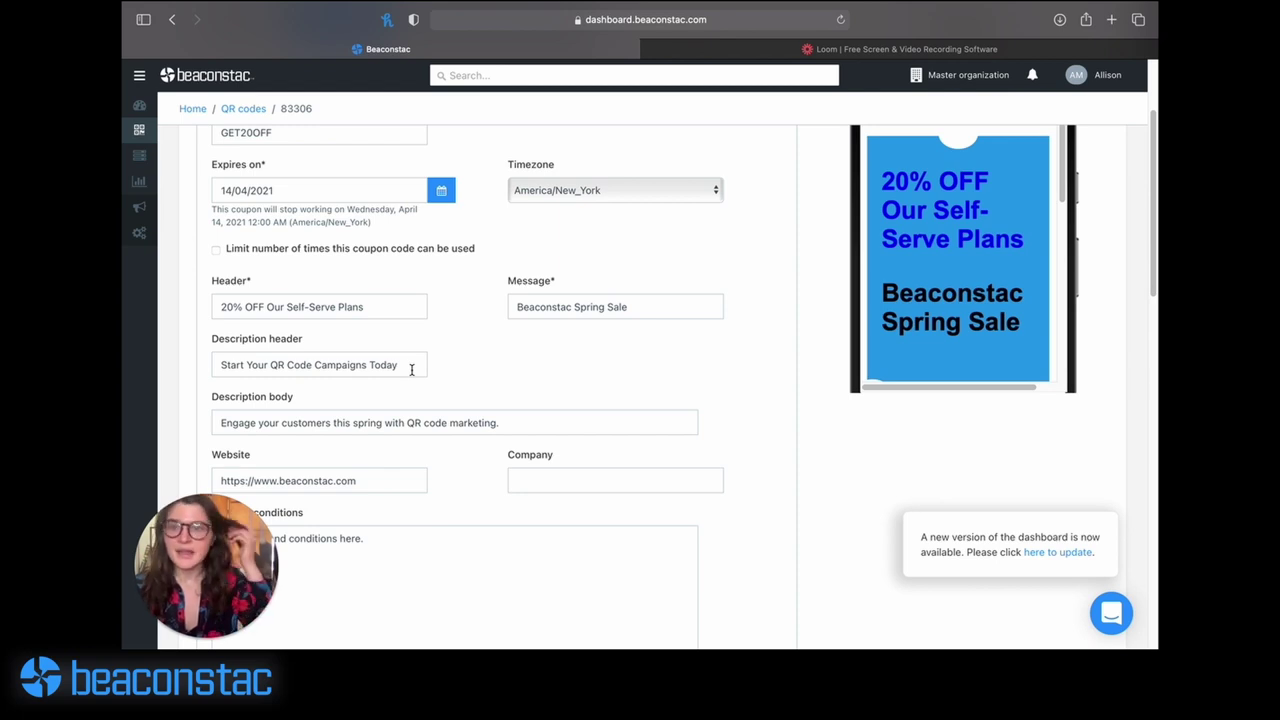
scroll(941, 286, up, 2)
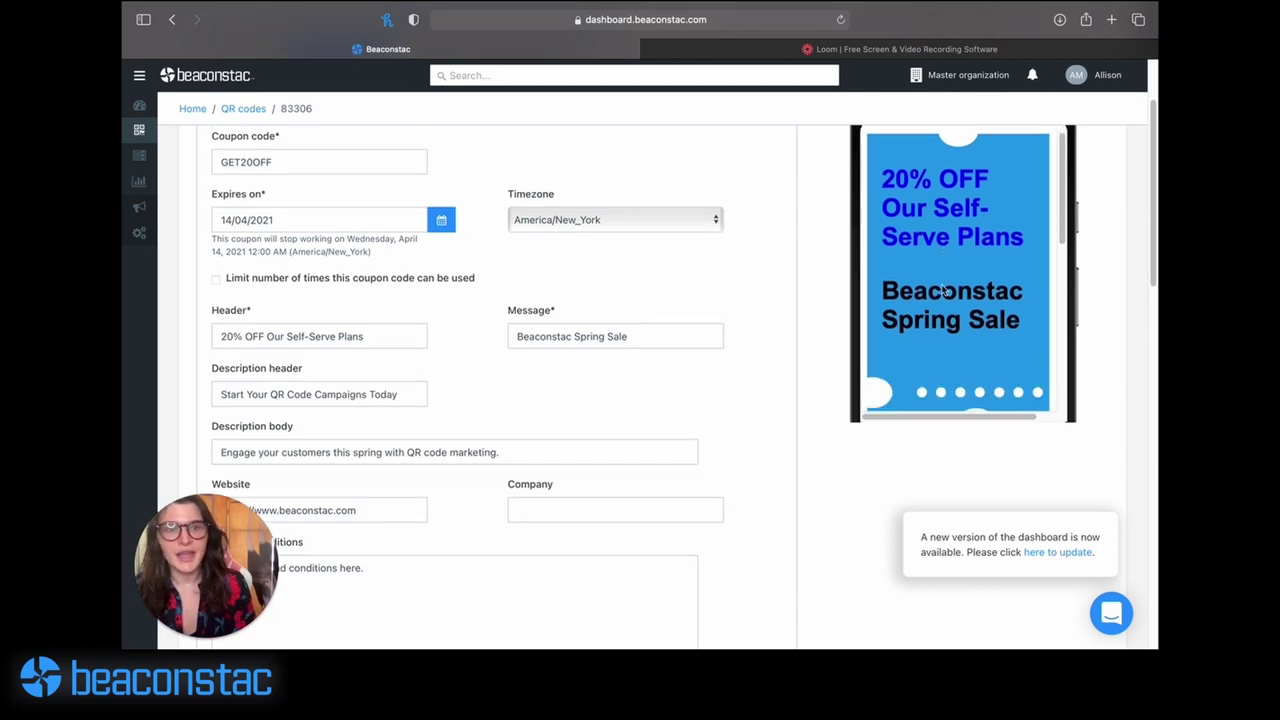
scroll(941, 289, down, 5)
scroll(540, 370, down, 3)
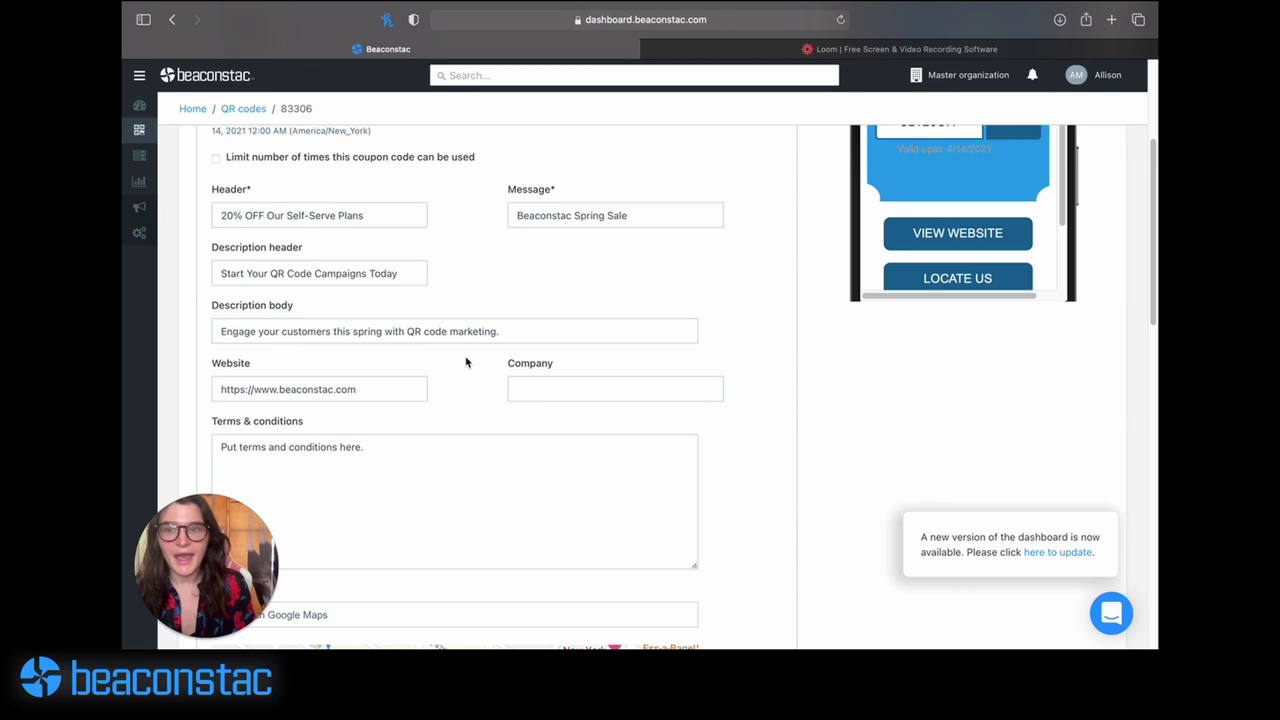
scroll(448, 382, down, 2)
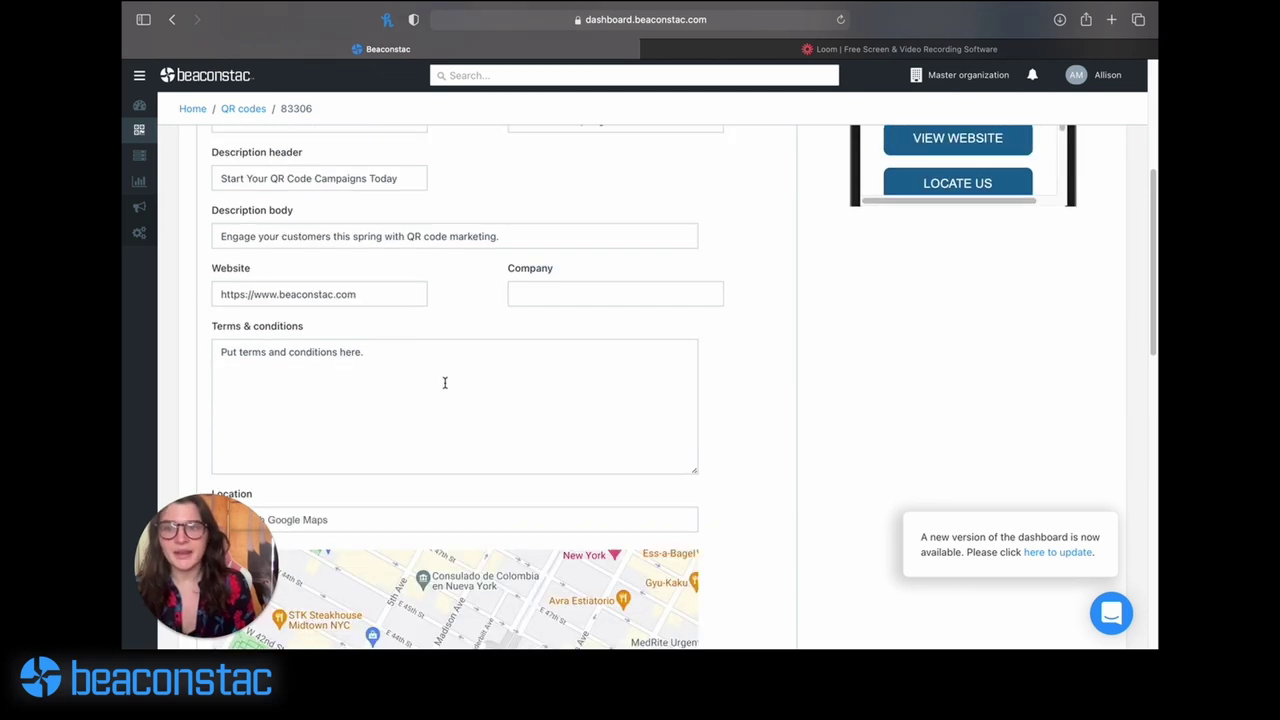
scroll(483, 378, down, 5)
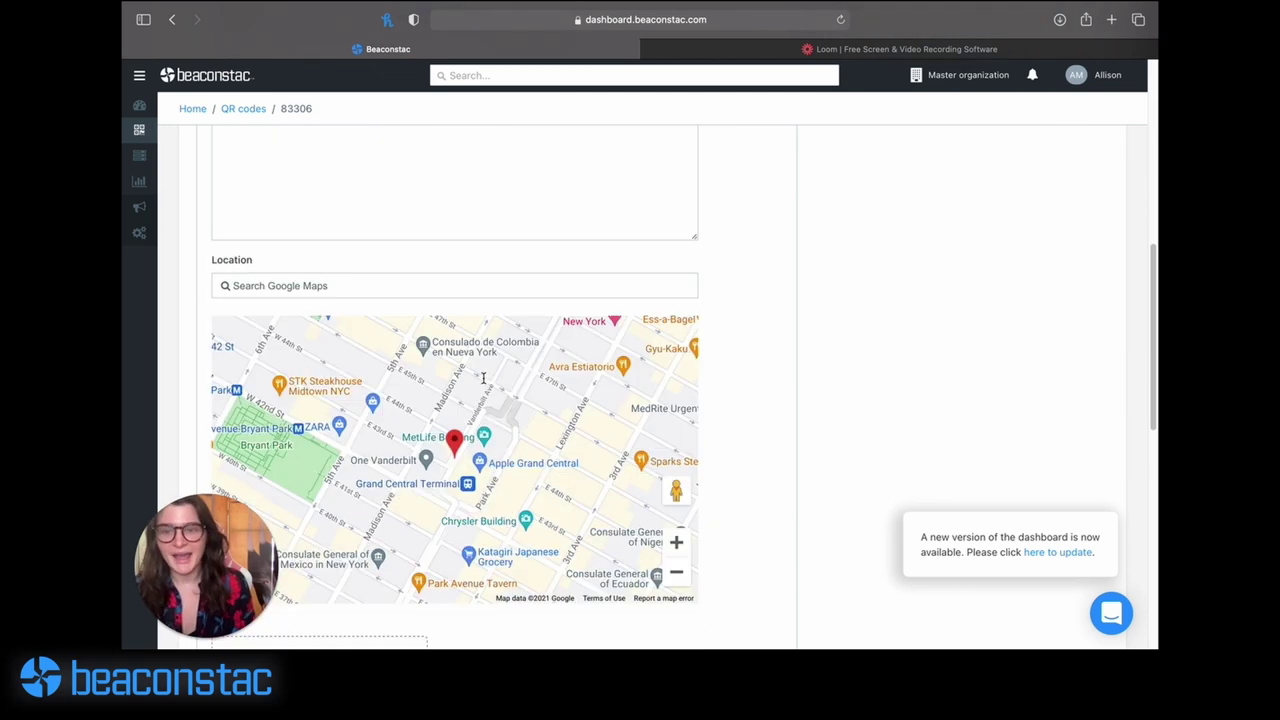
scroll(483, 378, down, 3)
scroll(542, 405, up, 2)
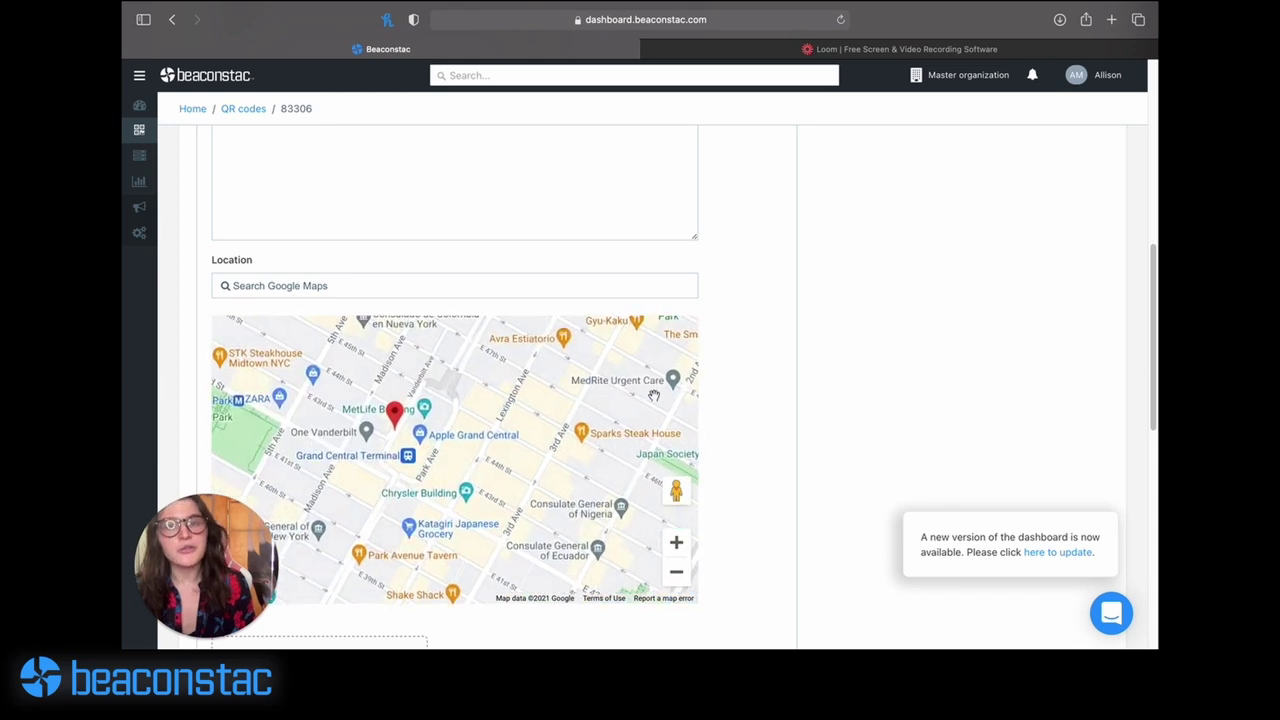
scroll(723, 428, down, 1)
scroll(724, 428, down, 2)
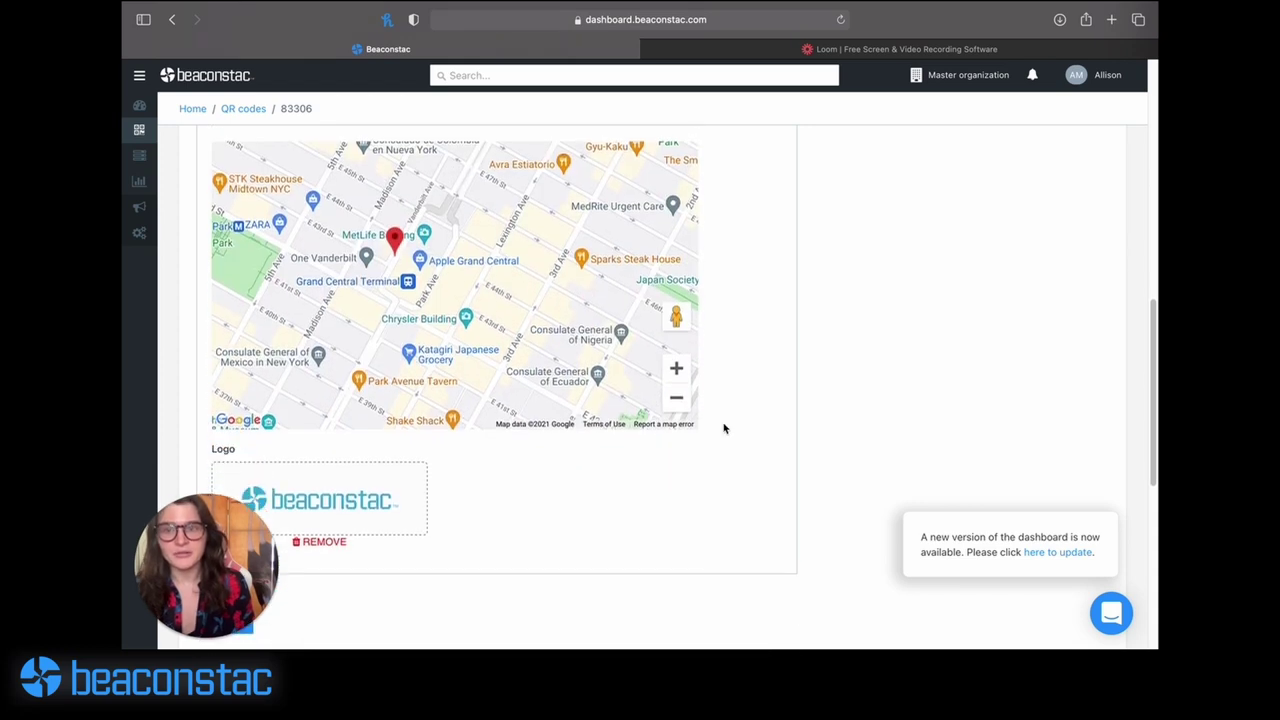
scroll(723, 428, down, 3)
scroll(790, 423, up, 10)
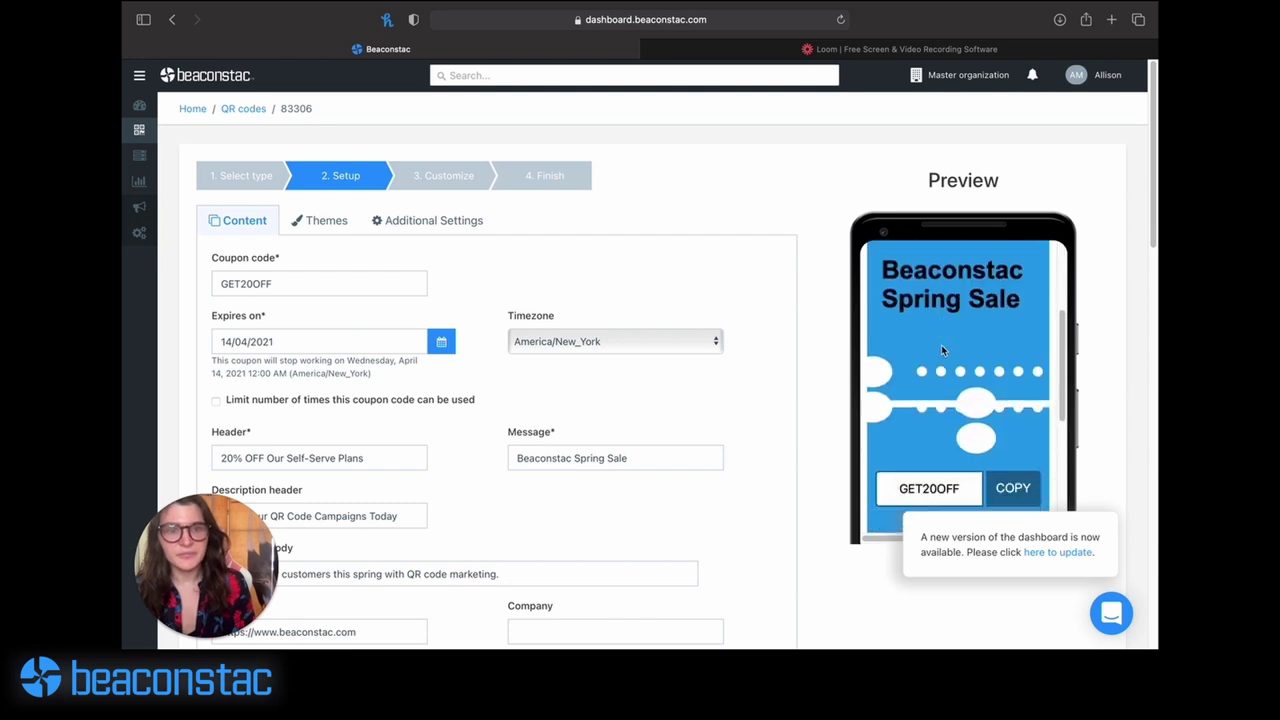
- Look over the coupon content fields, then browse the Public themes cards, including Daily offer
scroll(941, 344, down, 5)
scroll(954, 319, up, 1)
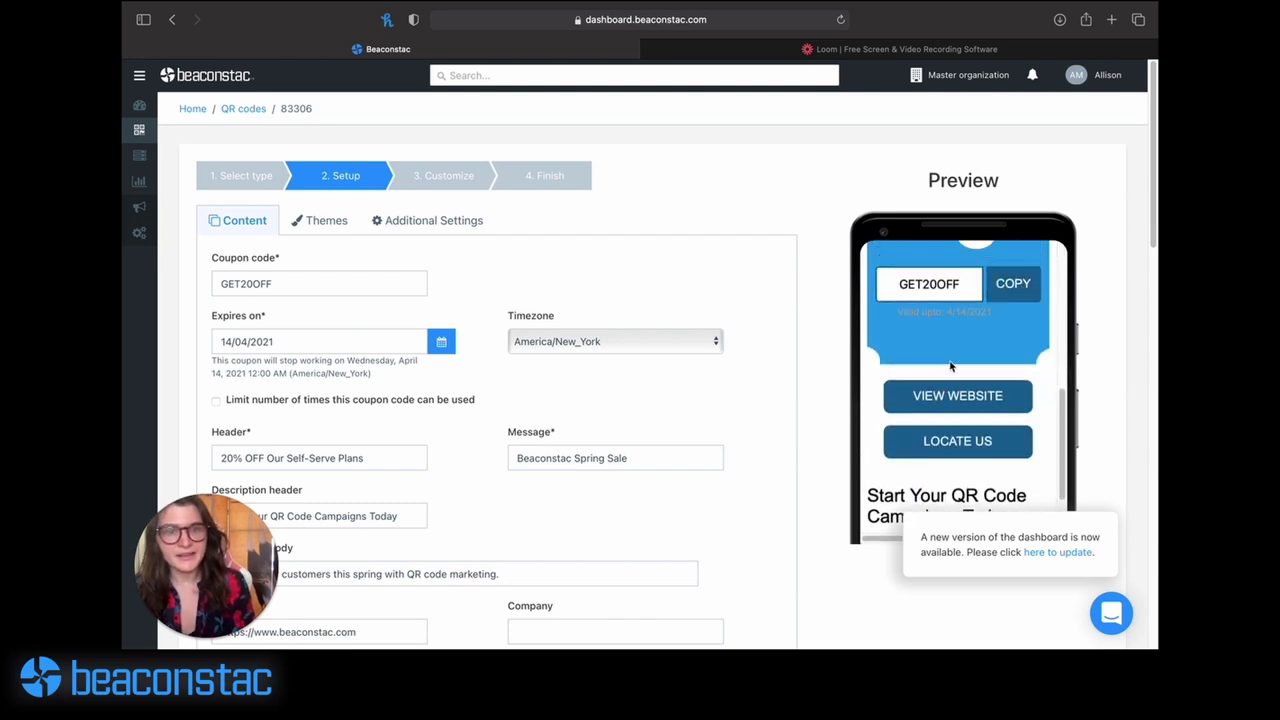
scroll(953, 380, down, 1)
scroll(955, 390, down, 3)
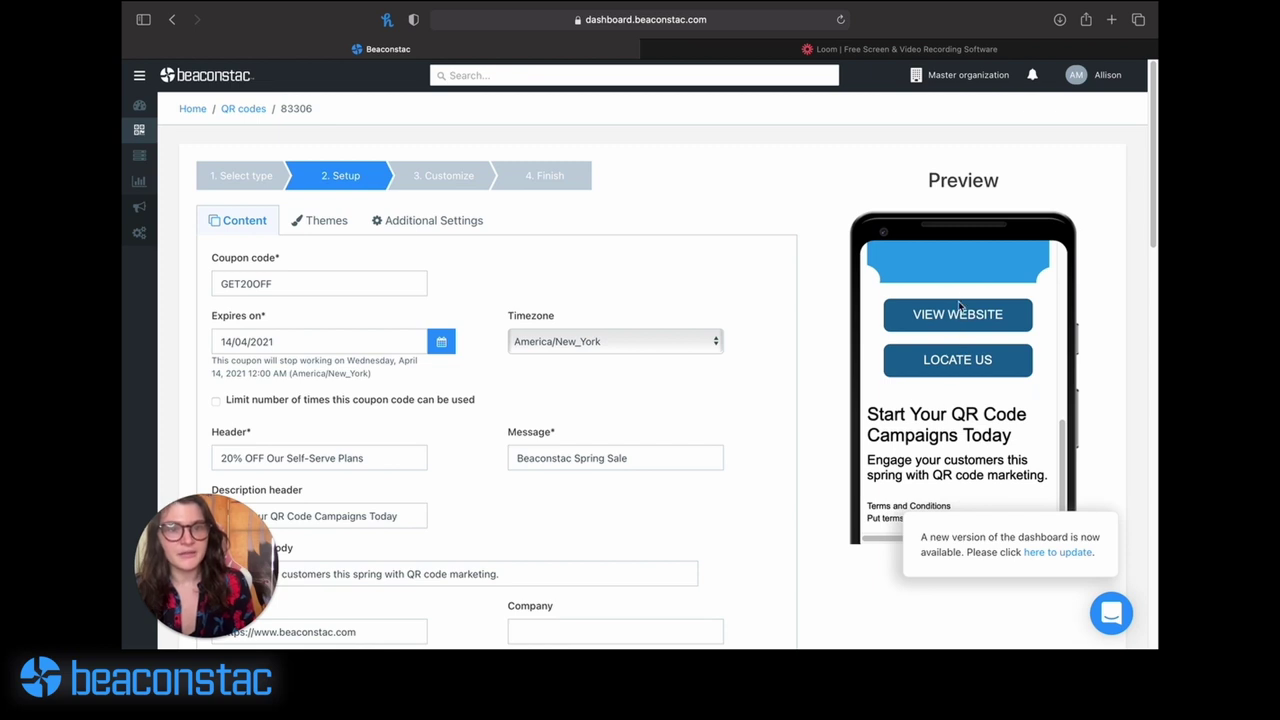
scroll(754, 362, down, 5)
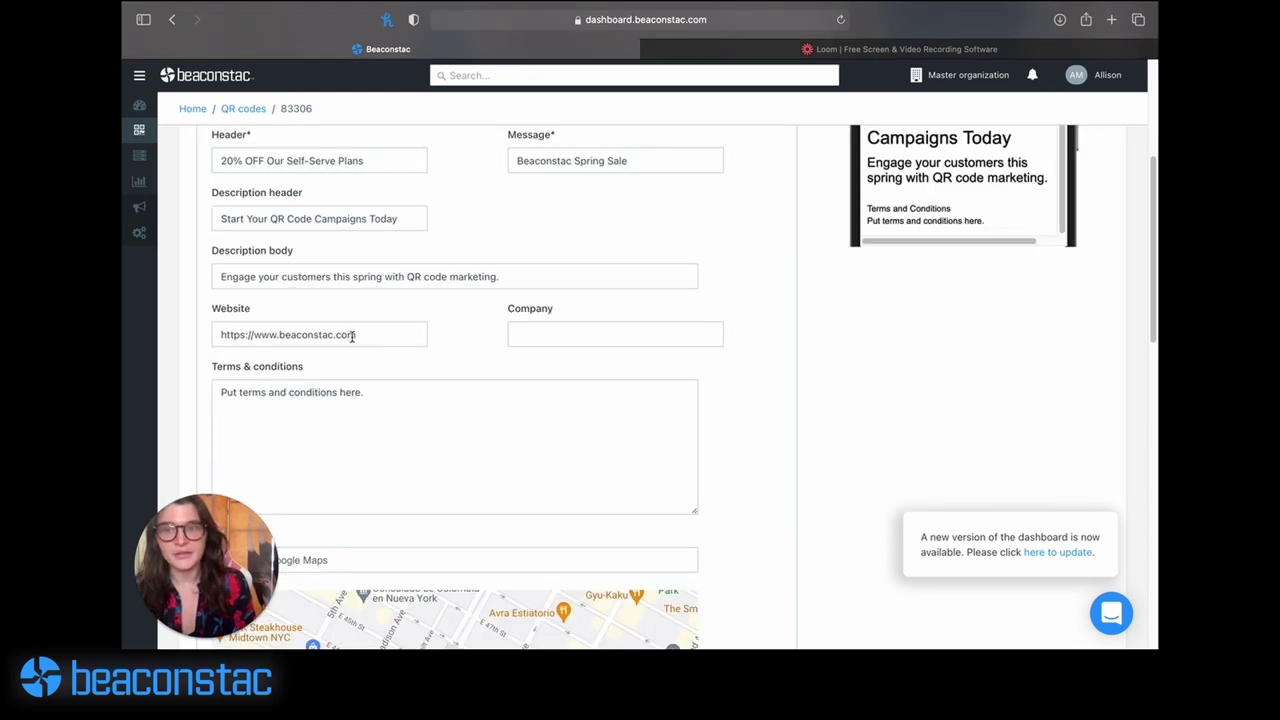
click(349, 335)
scroll(785, 358, up, 5)
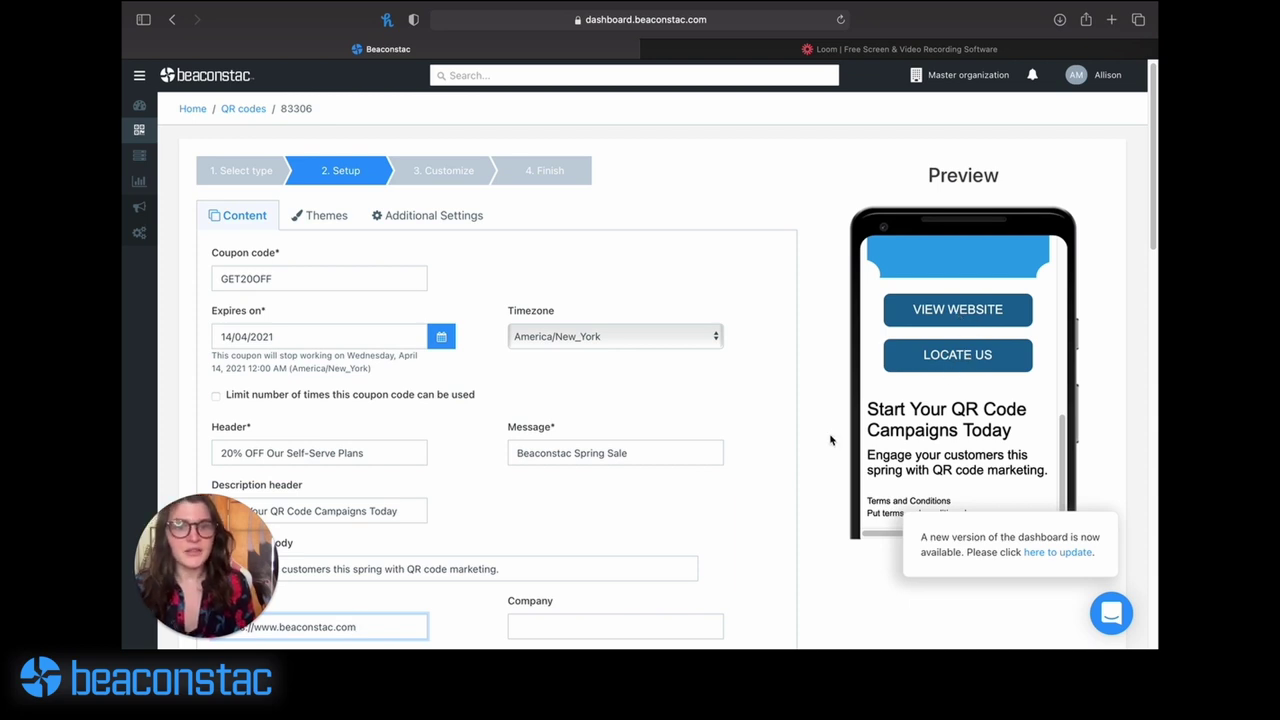
scroll(800, 455, down, 5)
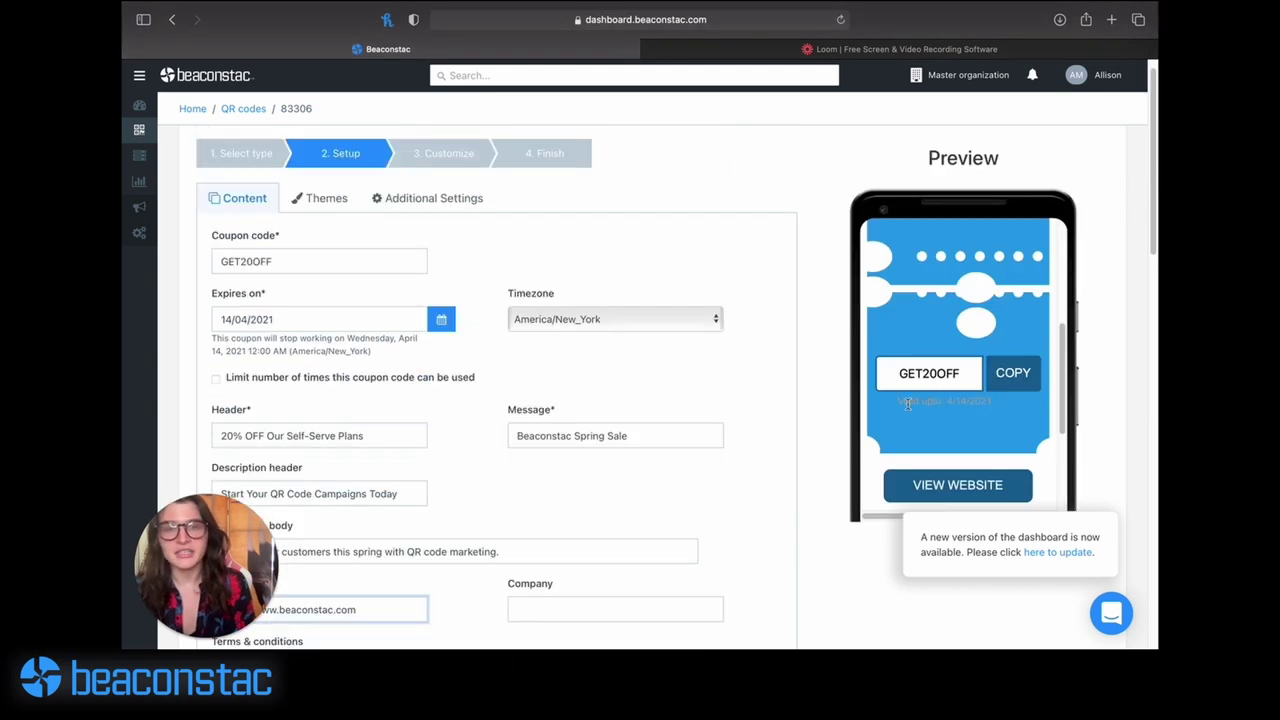
scroll(934, 417, up, 5)
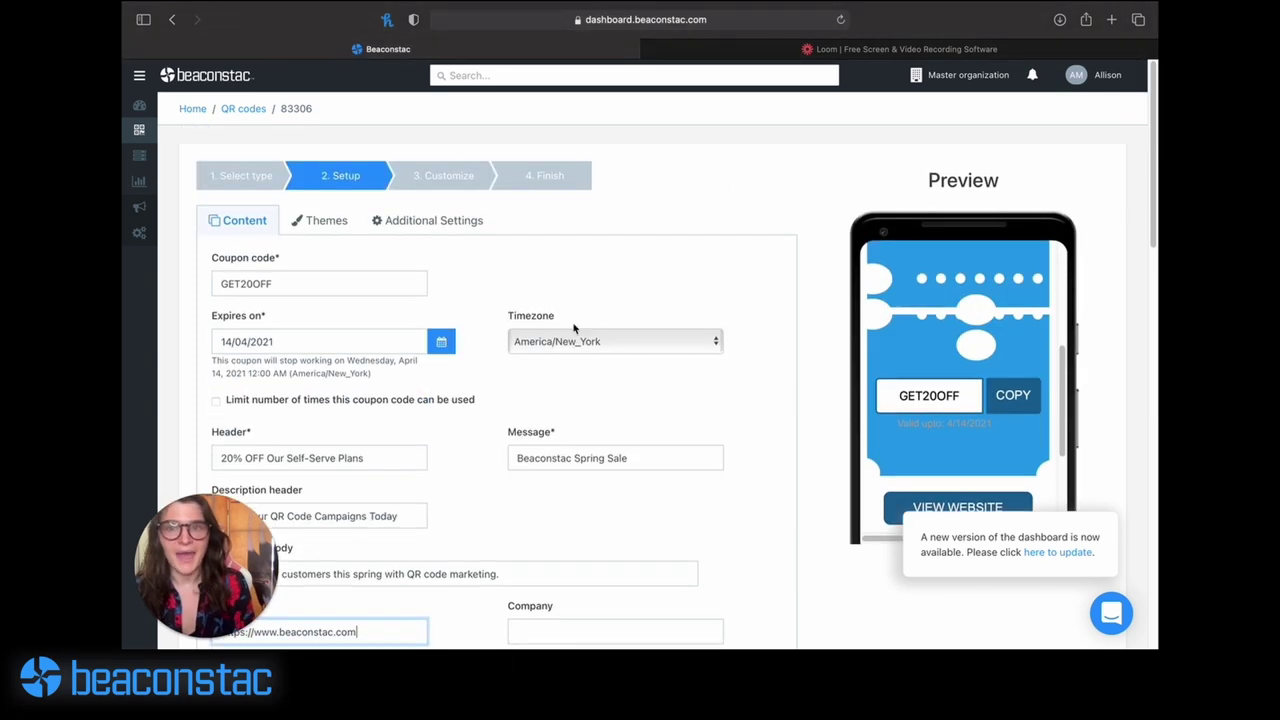
click(321, 227)
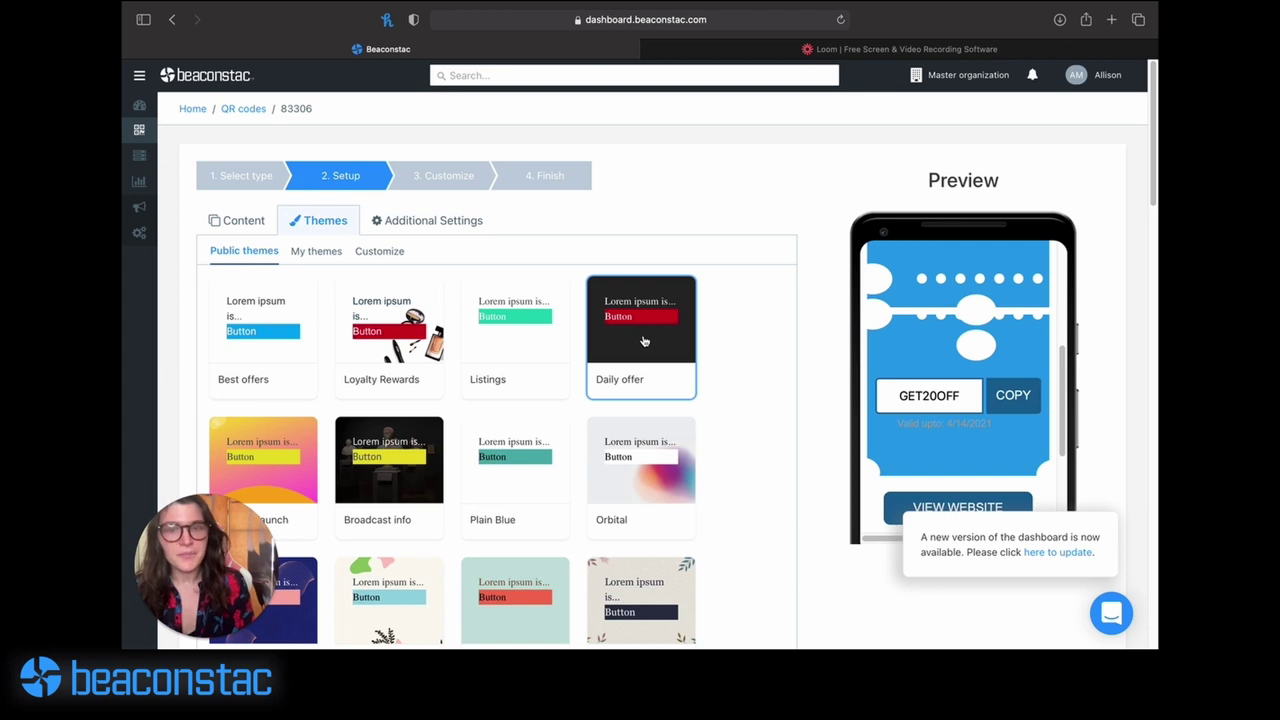
scroll(968, 364, up, 5)
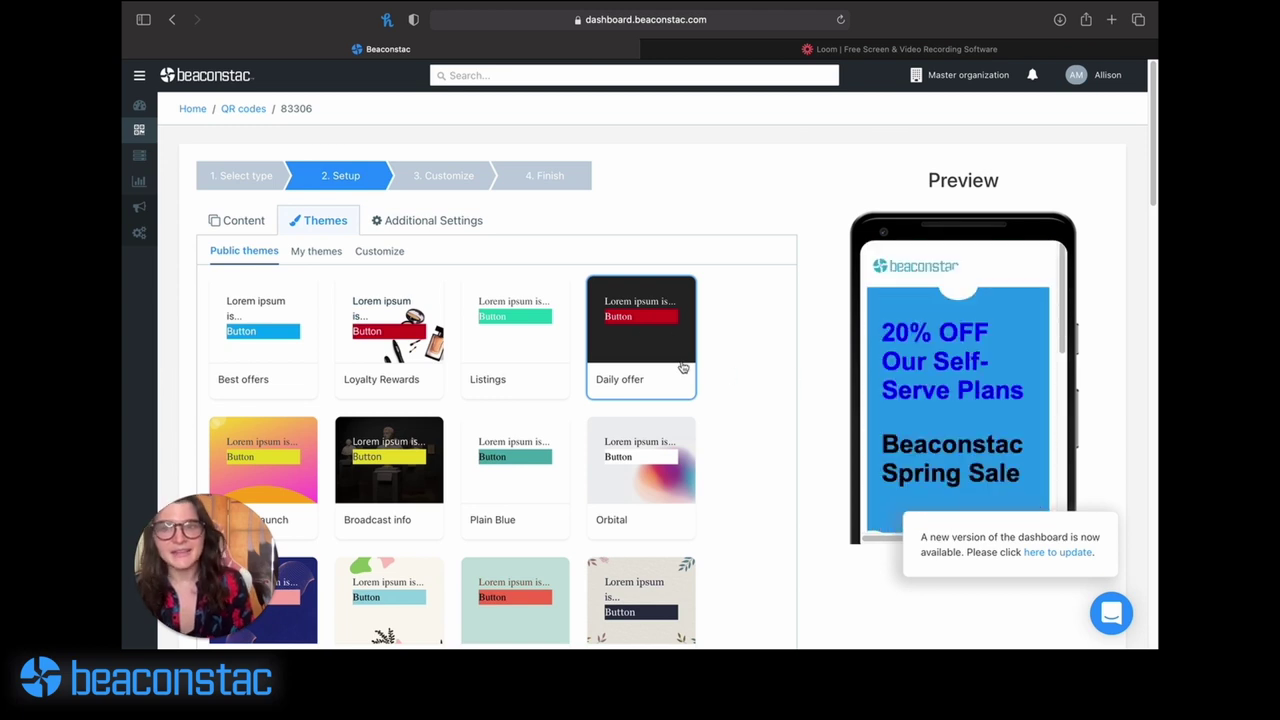
- Customize the theme, naming it 'Beaconstac Theme' with the Karla font
click(392, 253)
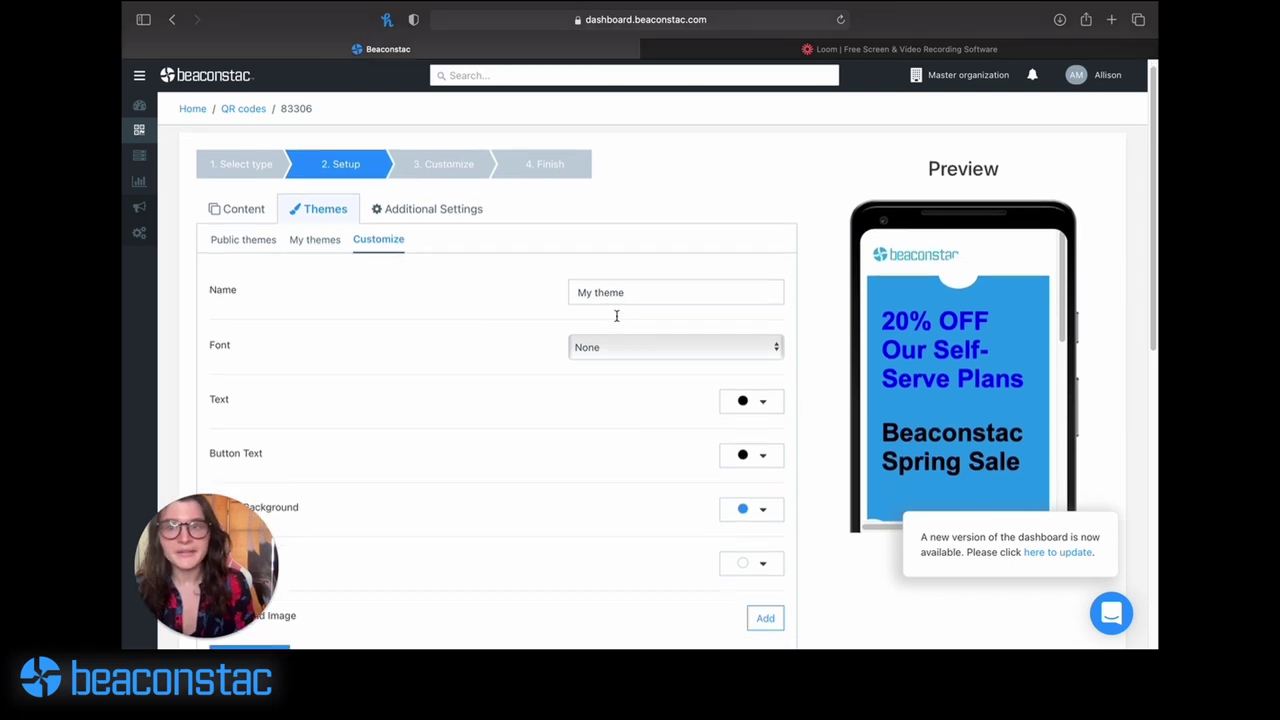
scroll(622, 312, down, 1)
triple_click(636, 280)
text(Be)
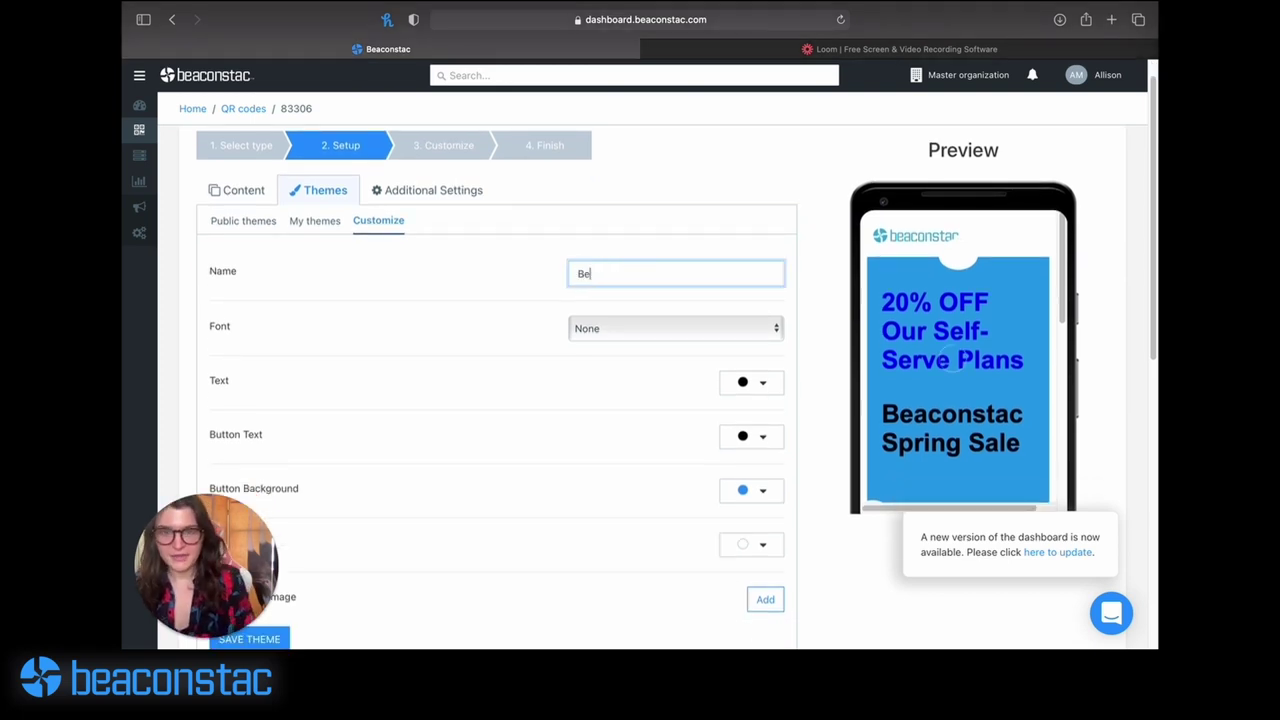
text(aconstac Theme)
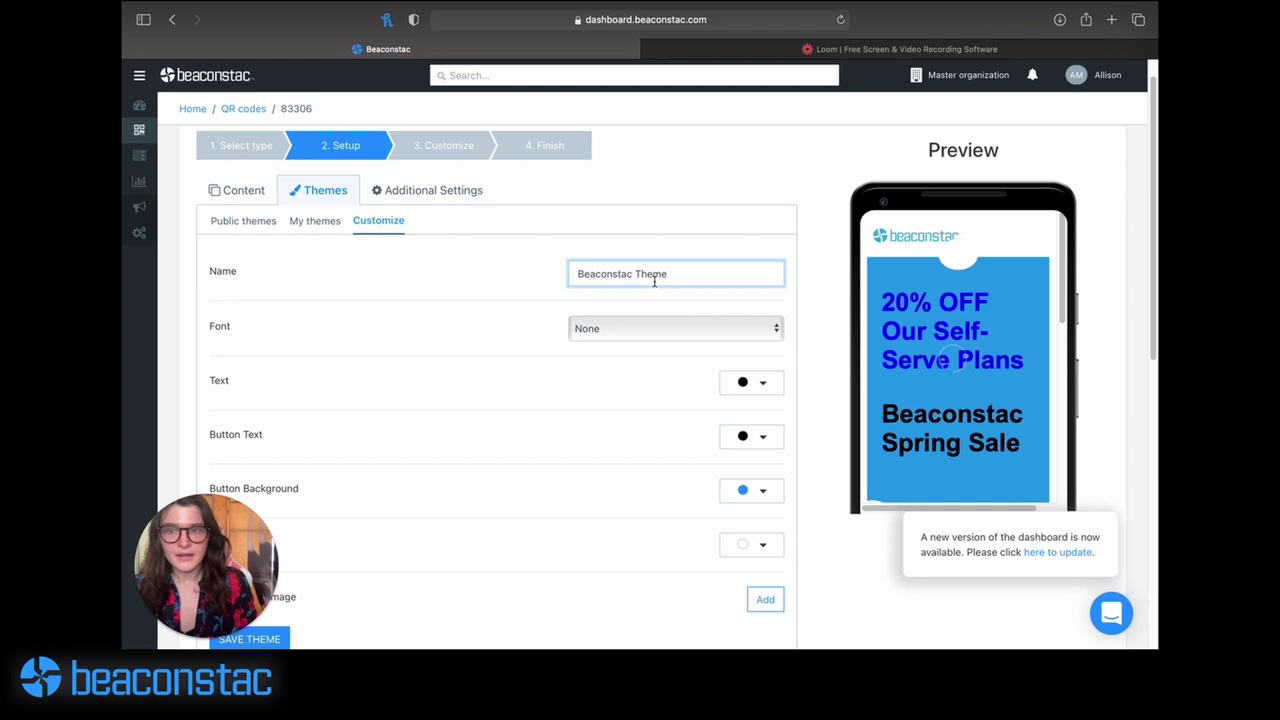
click(640, 334)
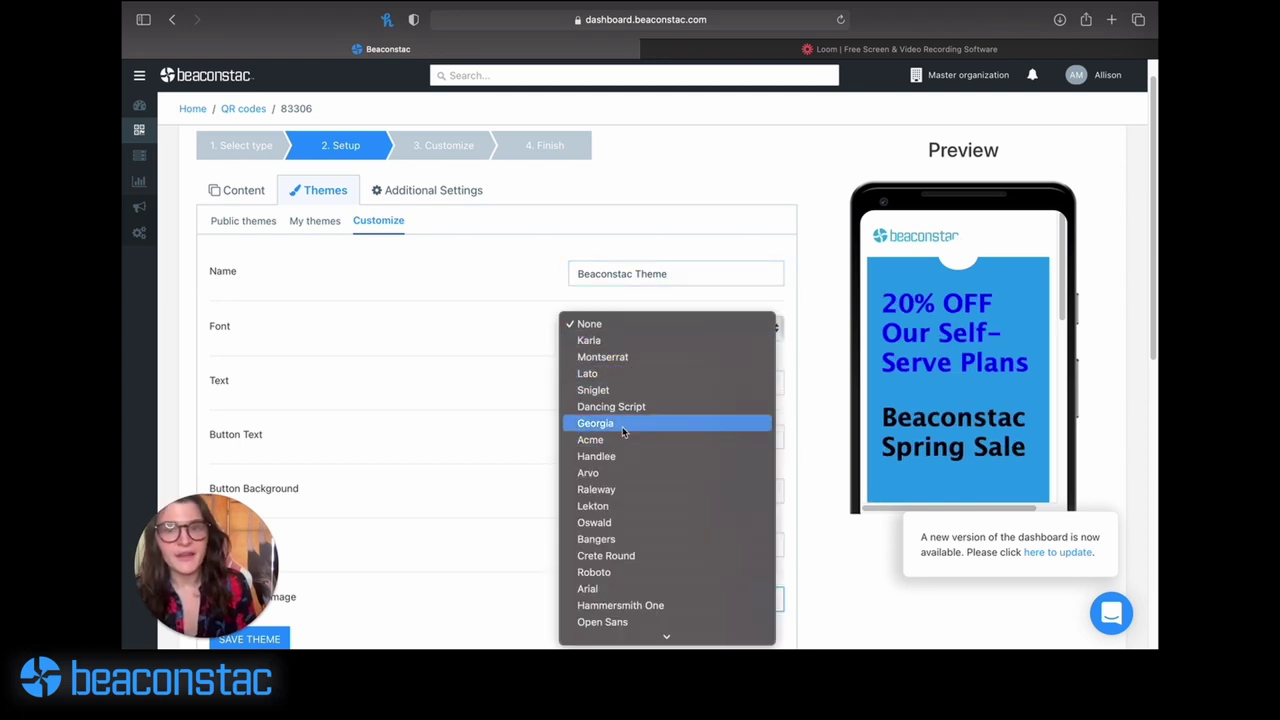
click(609, 342)
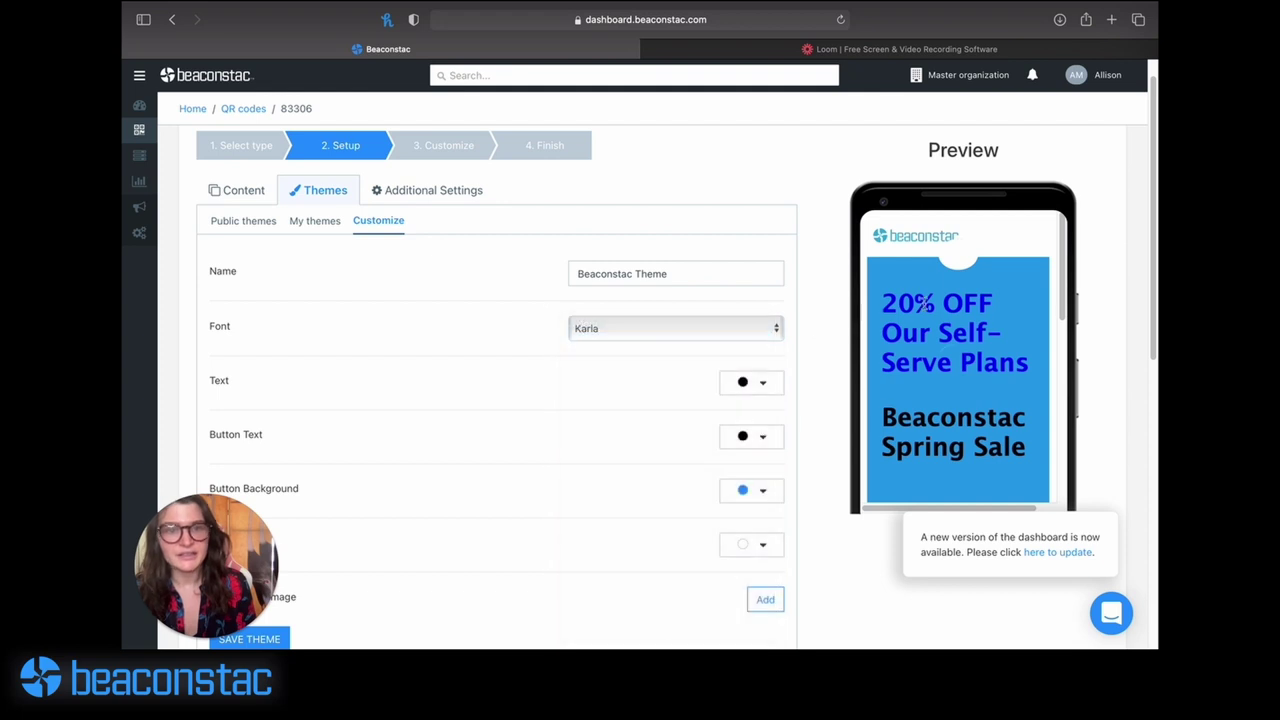
- Save the customized Beaconstac Theme
scroll(957, 346, down, 3)
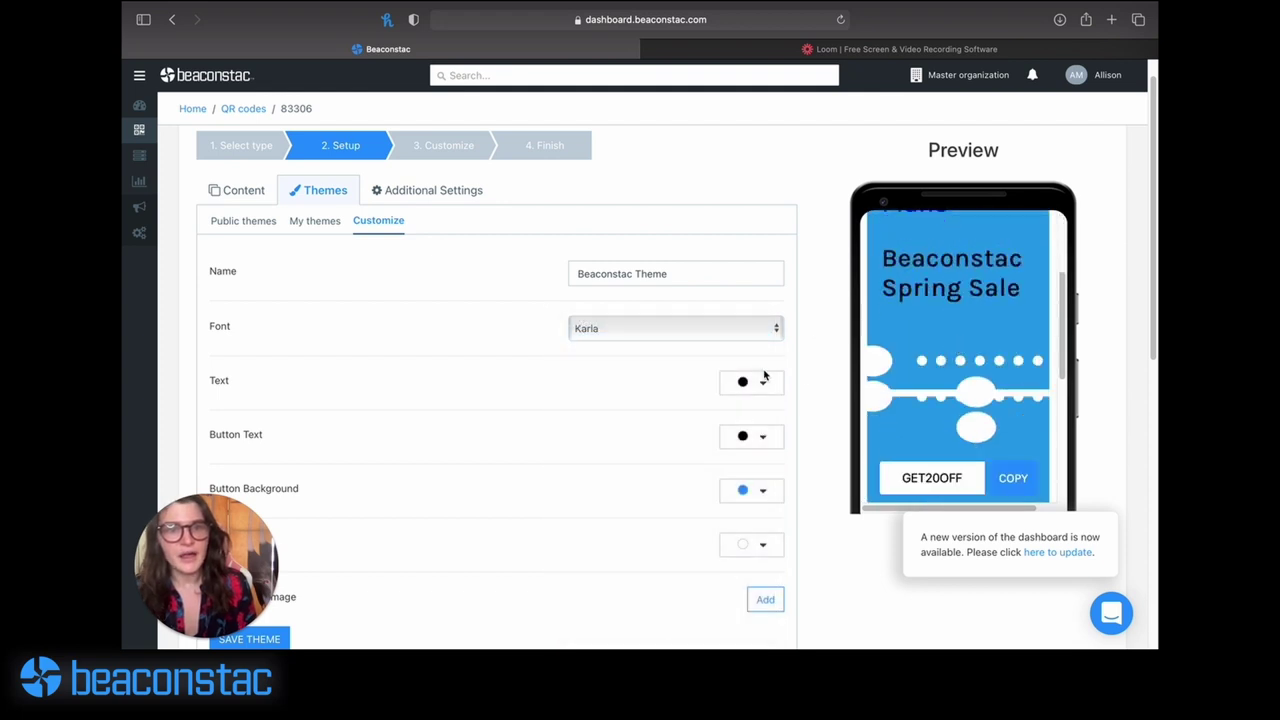
scroll(700, 388, down, 1)
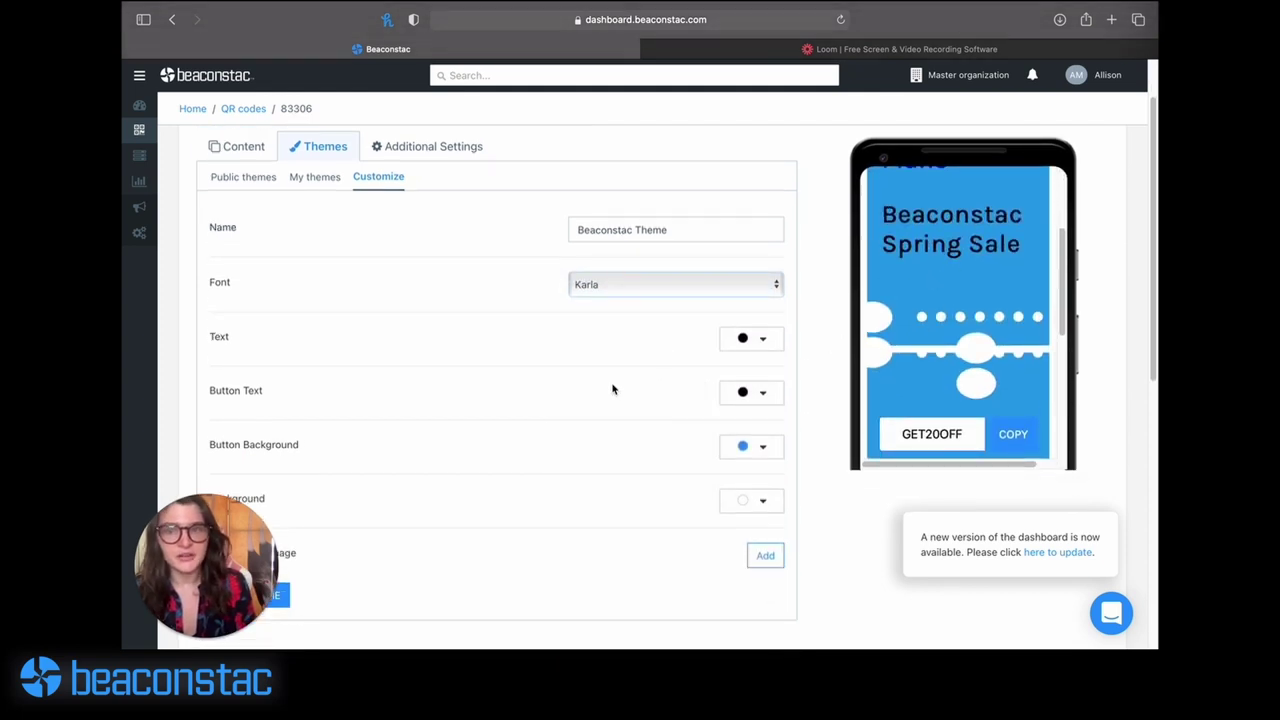
scroll(634, 385, down, 1)
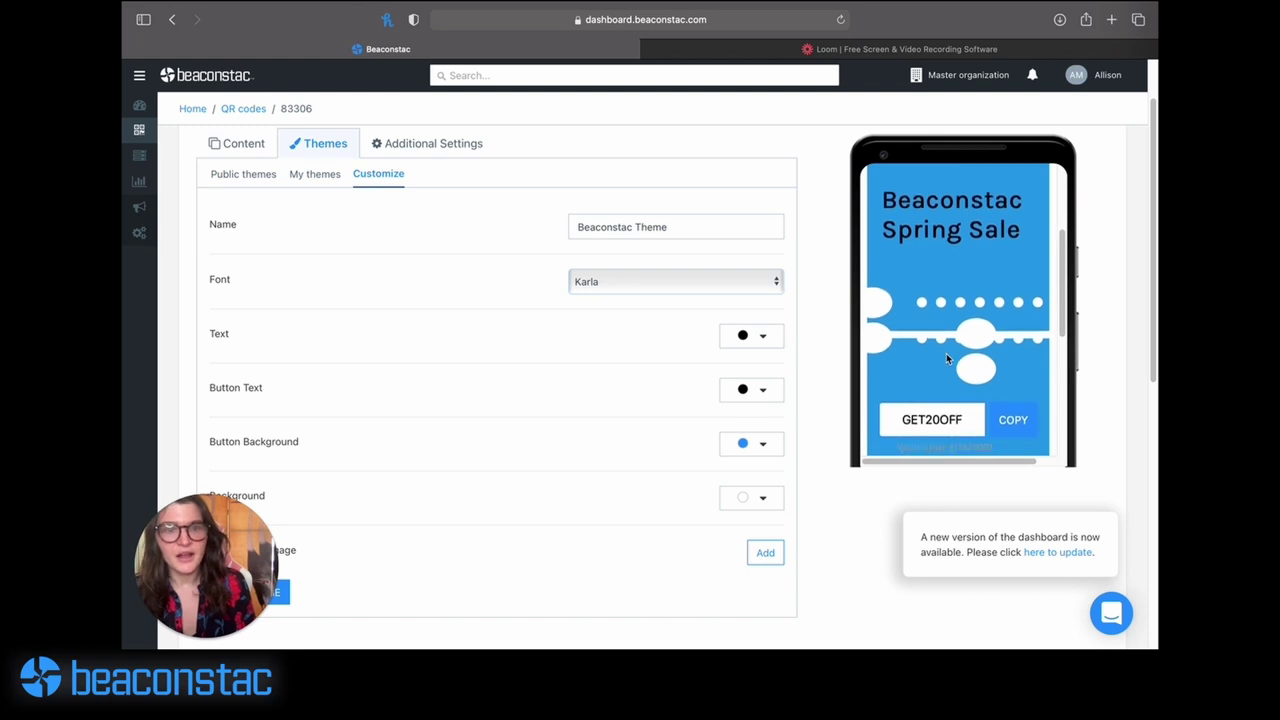
scroll(946, 355, down, 5)
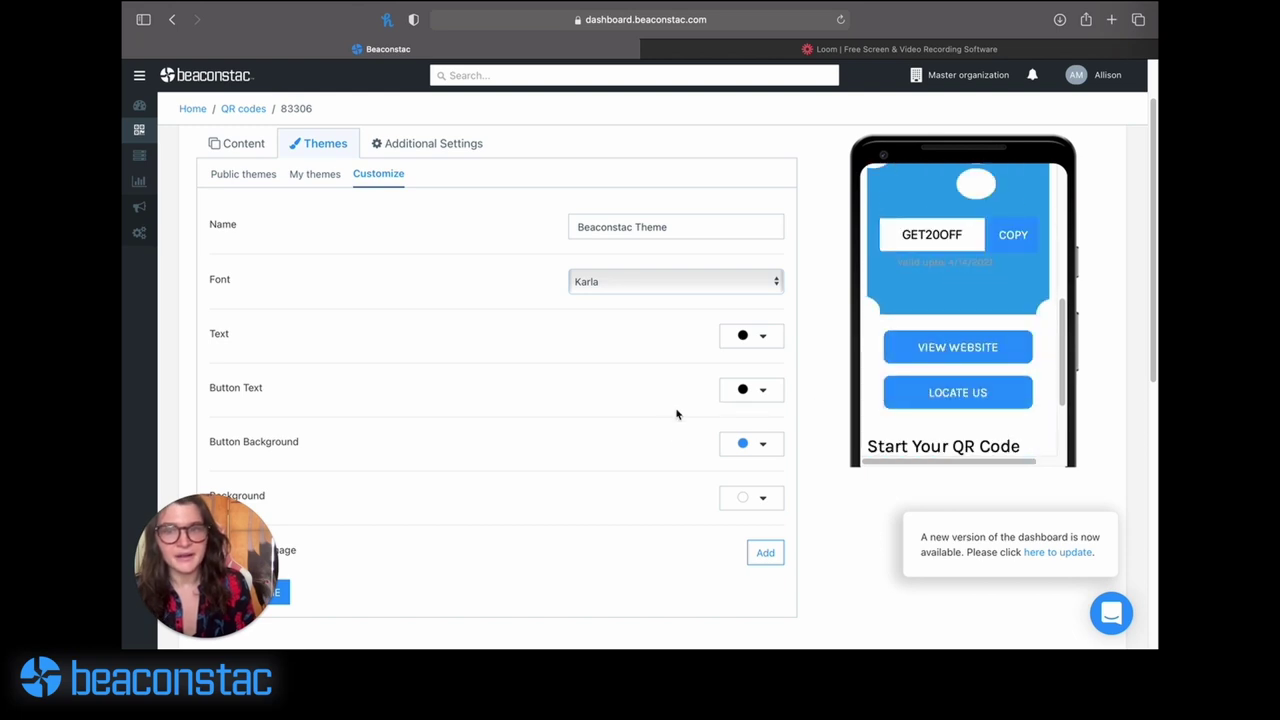
scroll(679, 416, down, 1)
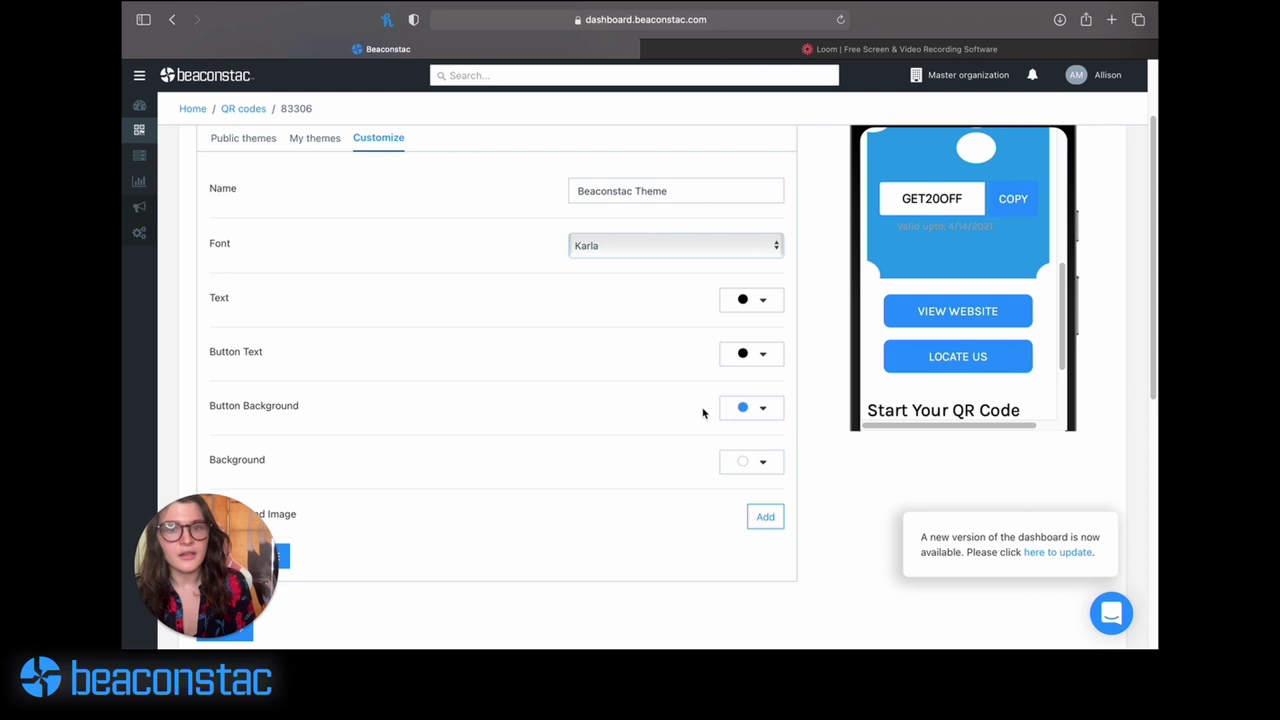
scroll(700, 420, down, 1)
scroll(709, 452, down, 3)
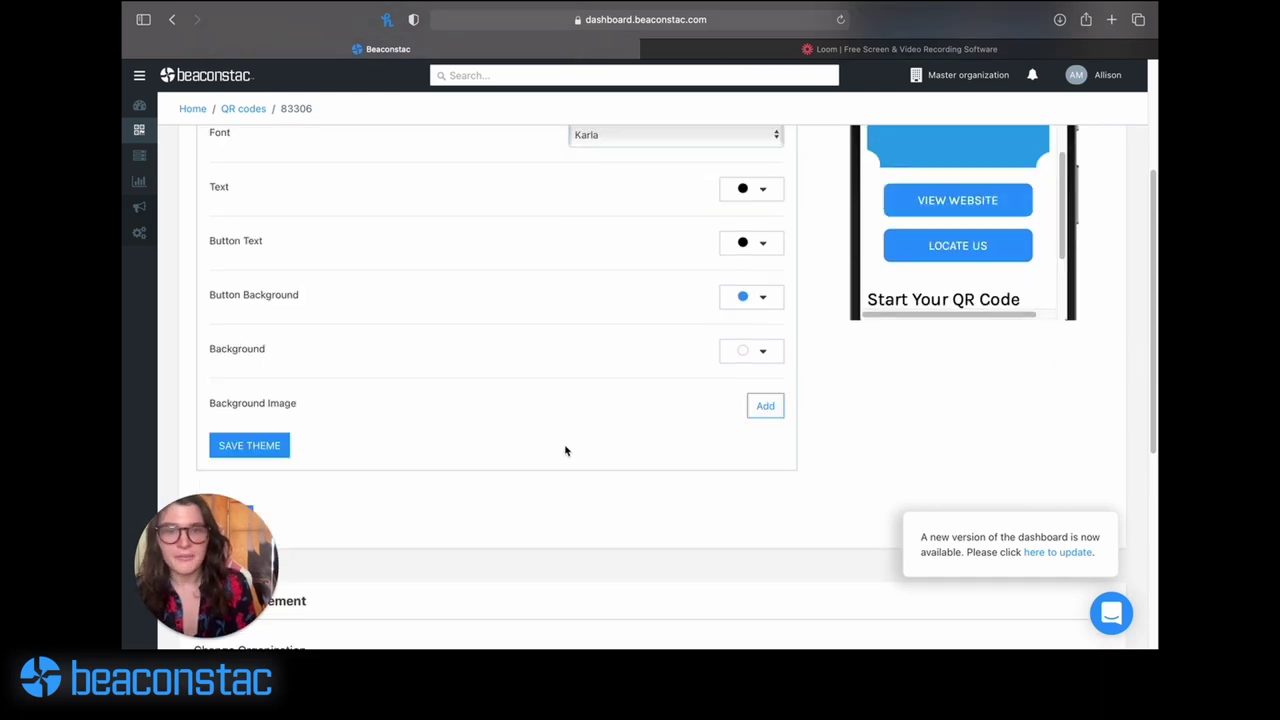
scroll(533, 454, down, 1)
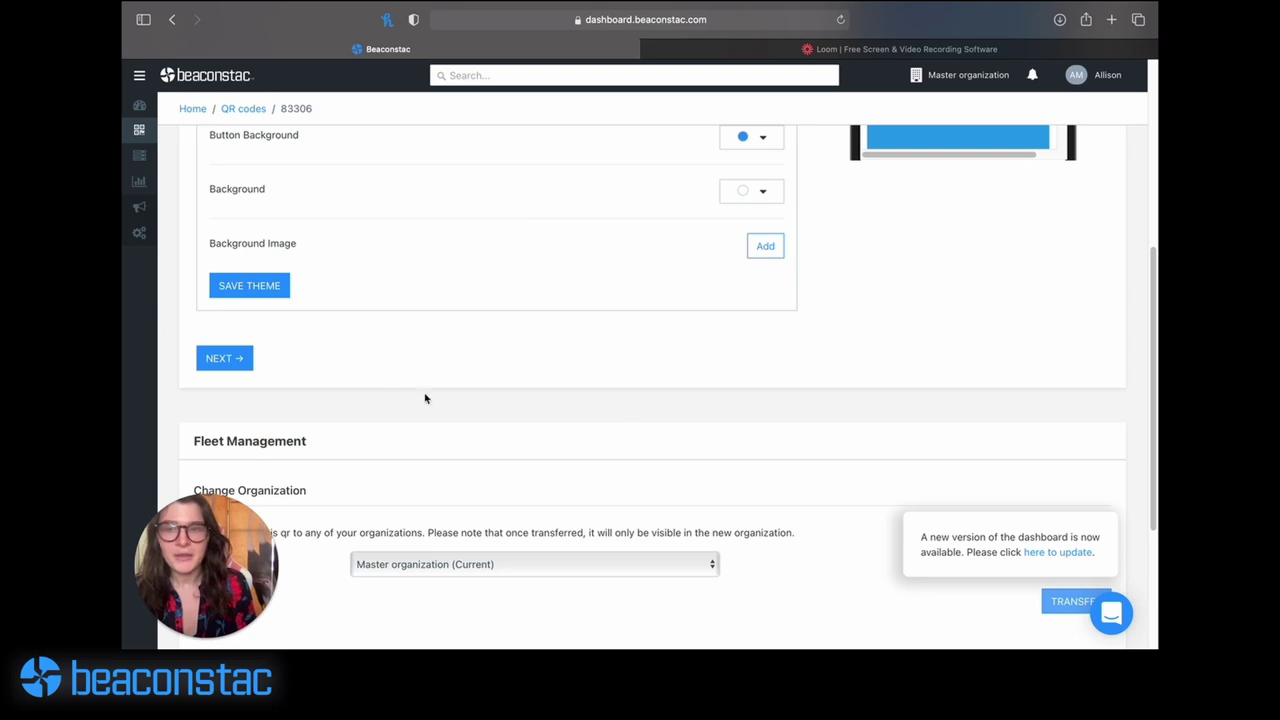
scroll(329, 326, up, 5)
scroll(294, 514, down, 1)
scroll(349, 517, down, 2)
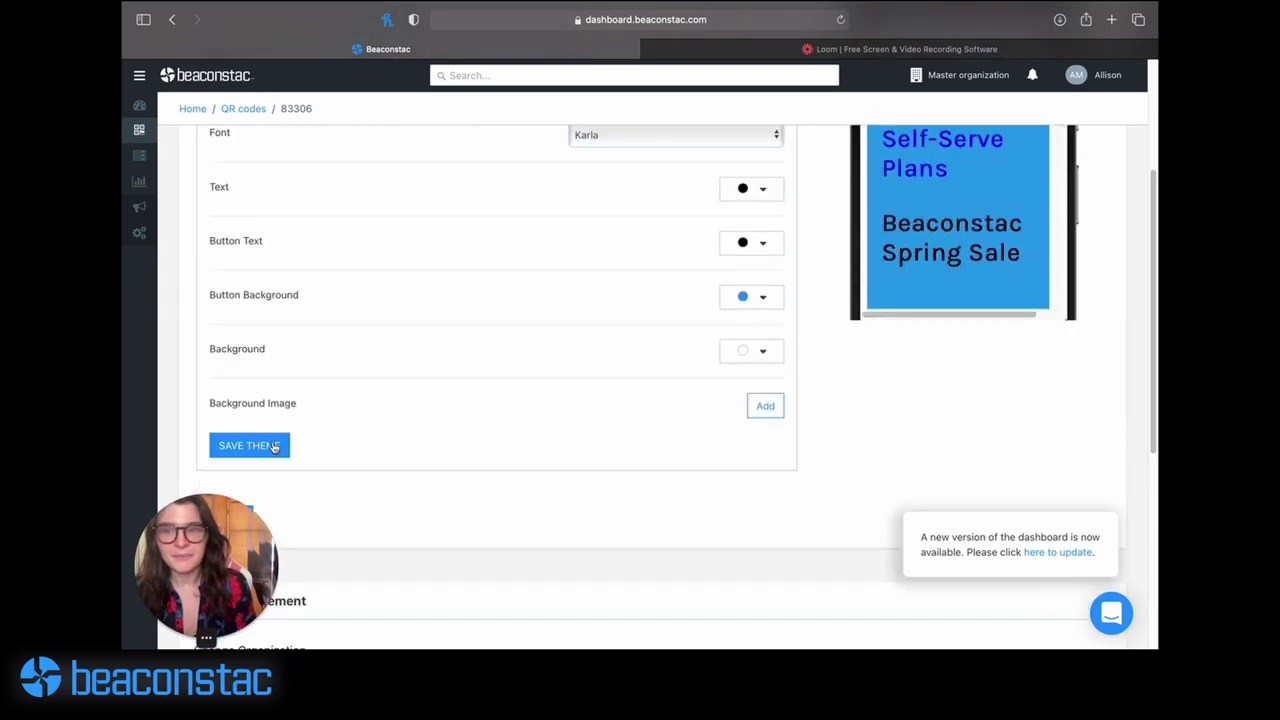
click(262, 444)
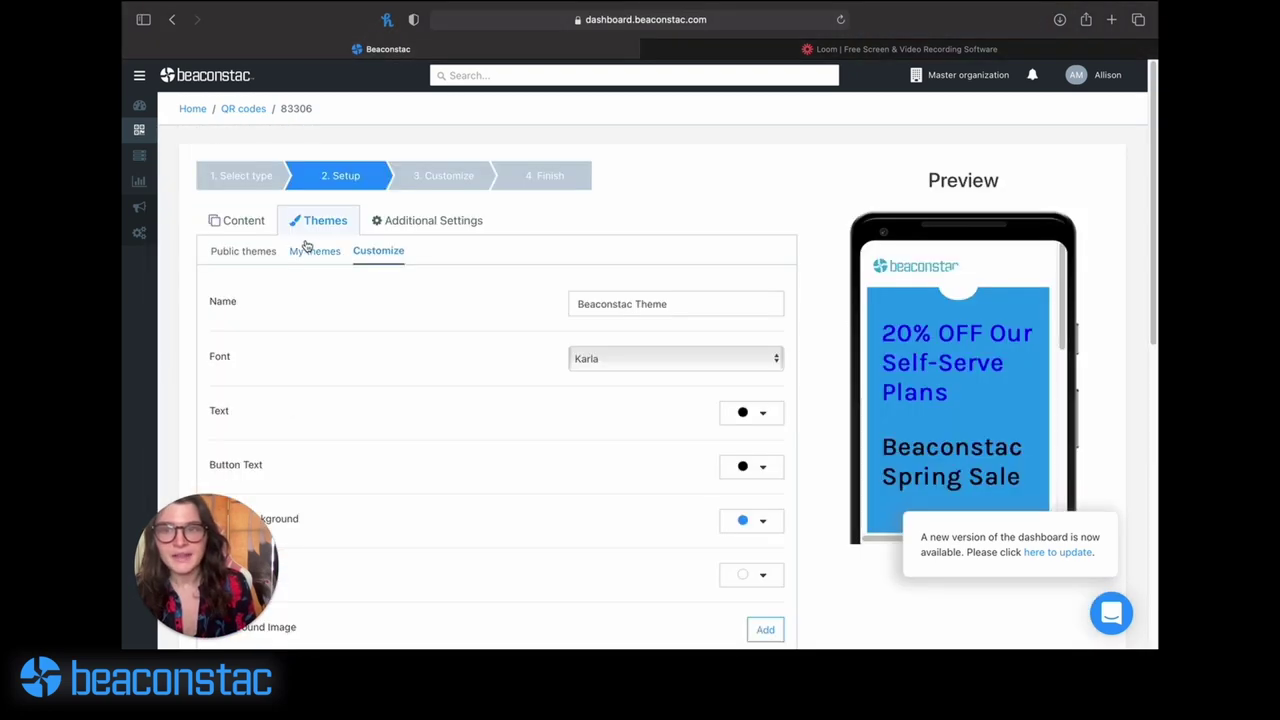
- Confirm Beaconstac Theme appears in My themes and bring up the coupon's Additional Settings
click(308, 250)
scroll(450, 390, down, 3)
scroll(500, 440, down, 2)
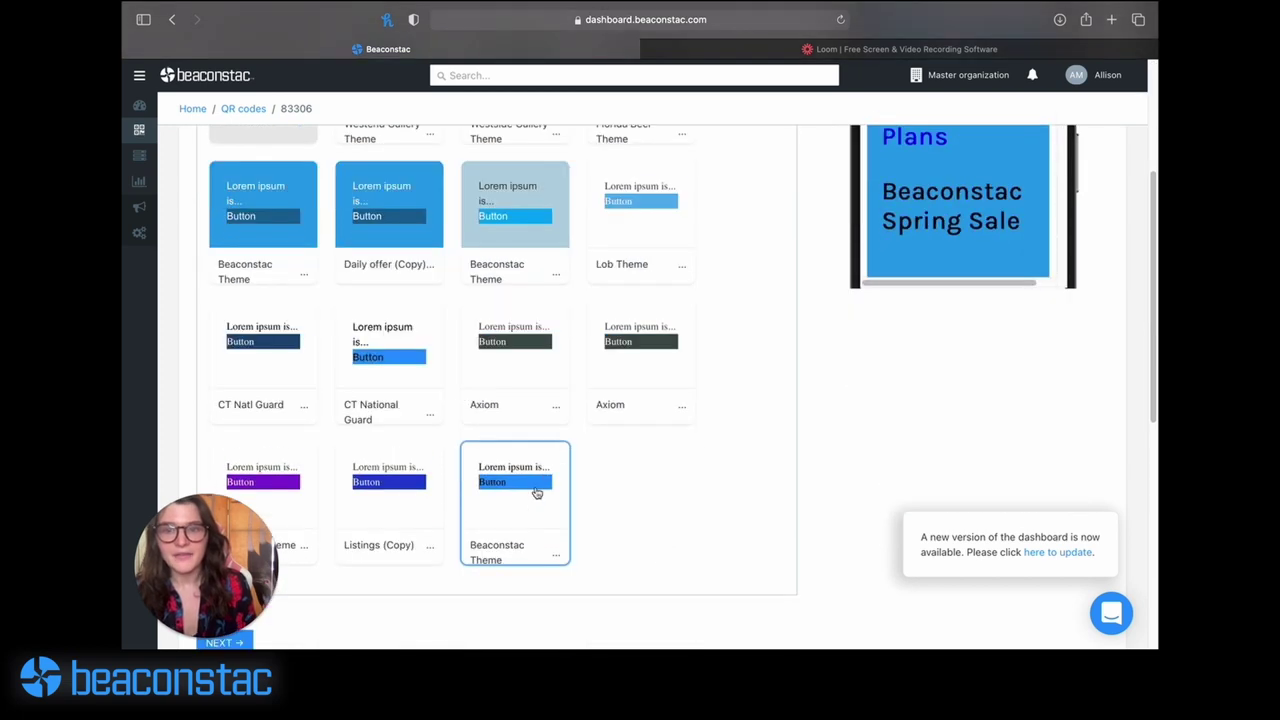
scroll(600, 450, up, 5)
click(406, 218)
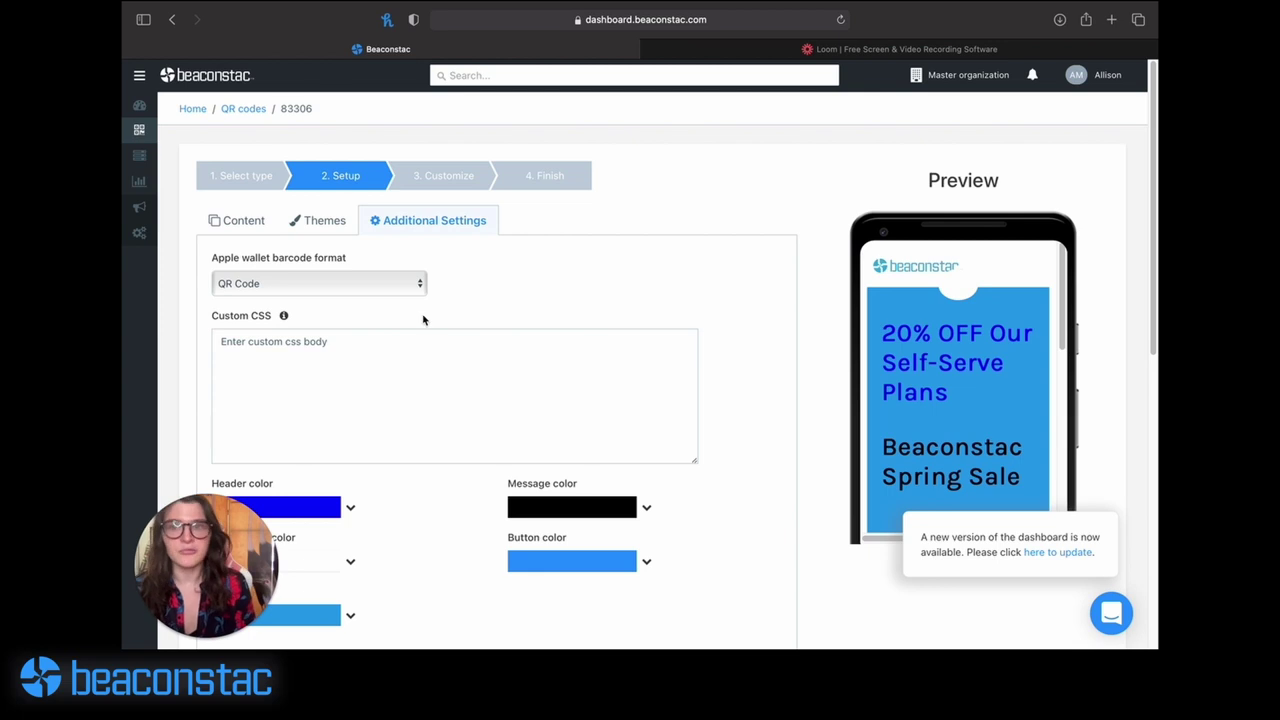
click(419, 285)
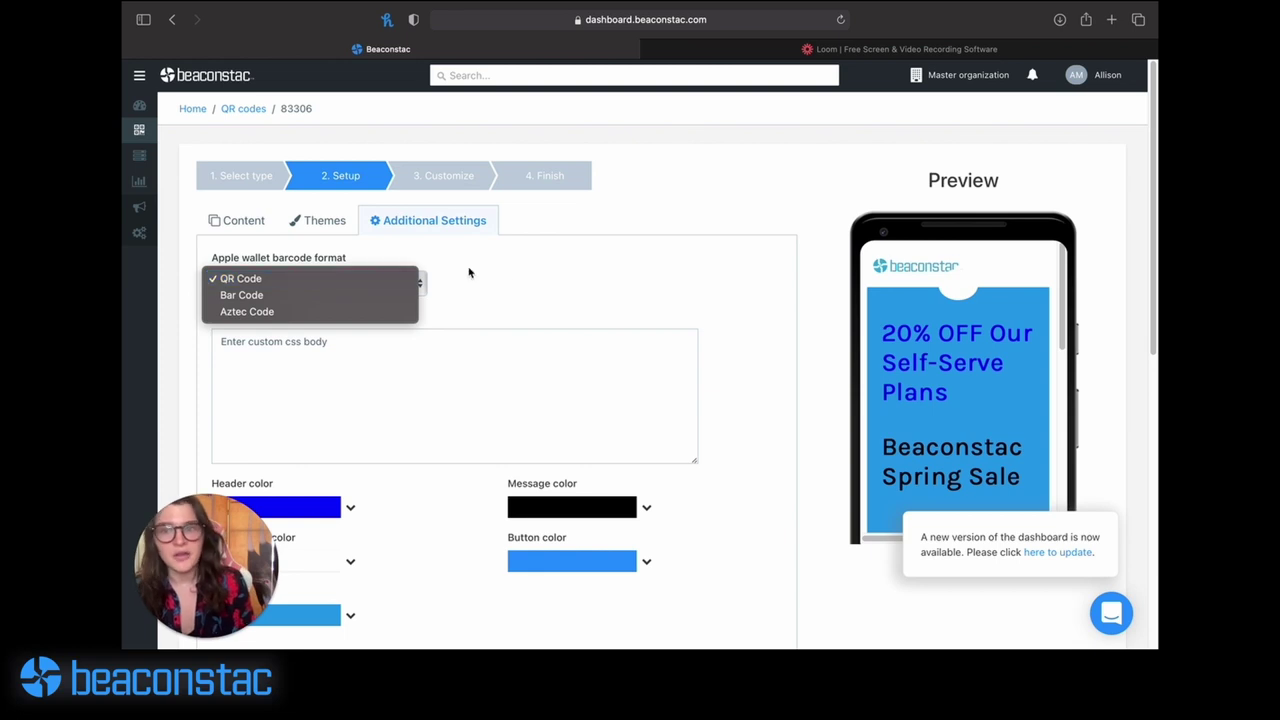
click(457, 320)
scroll(457, 320, down, 1)
click(386, 327)
scroll(390, 328, down, 1)
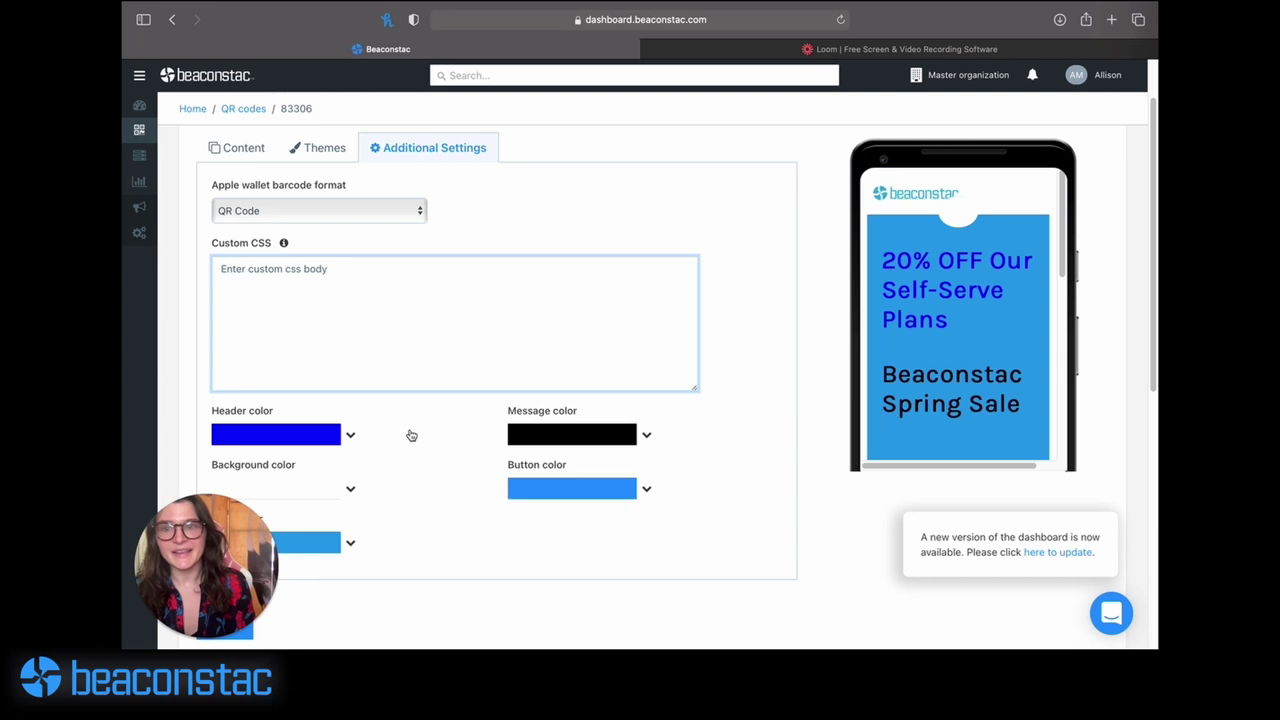
scroll(885, 287, up, 2)
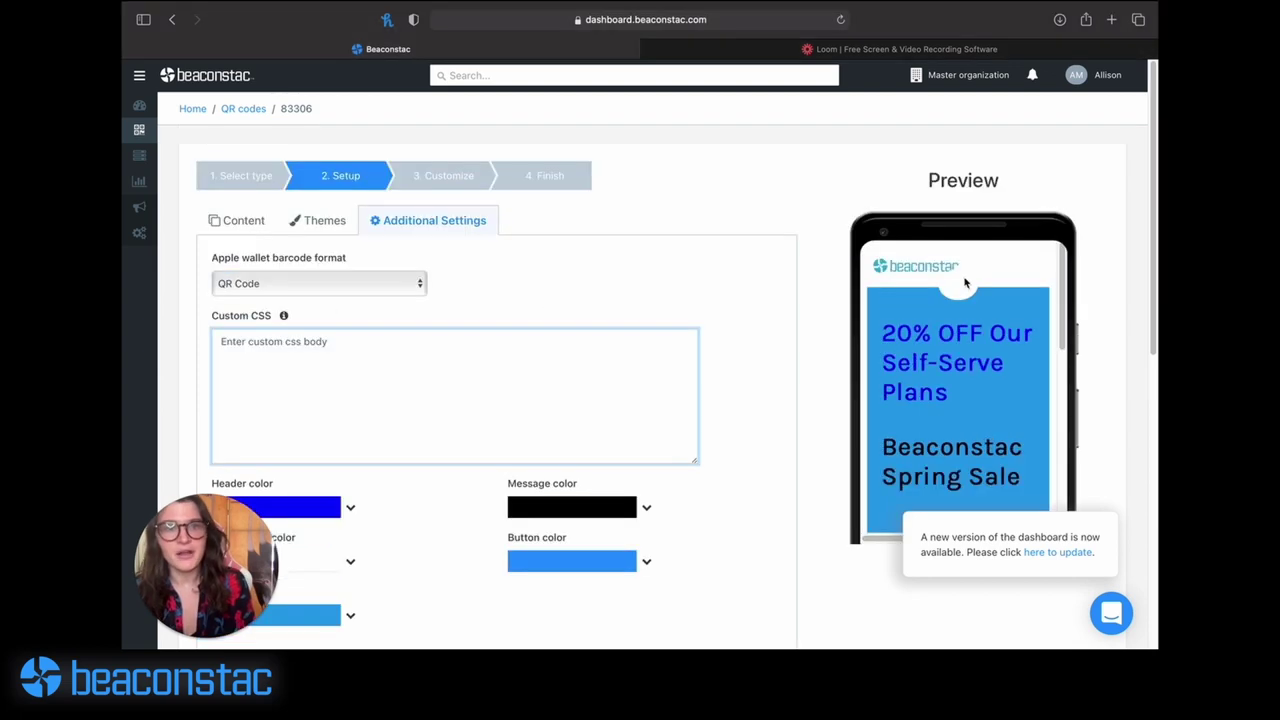
scroll(965, 306, down, 2)
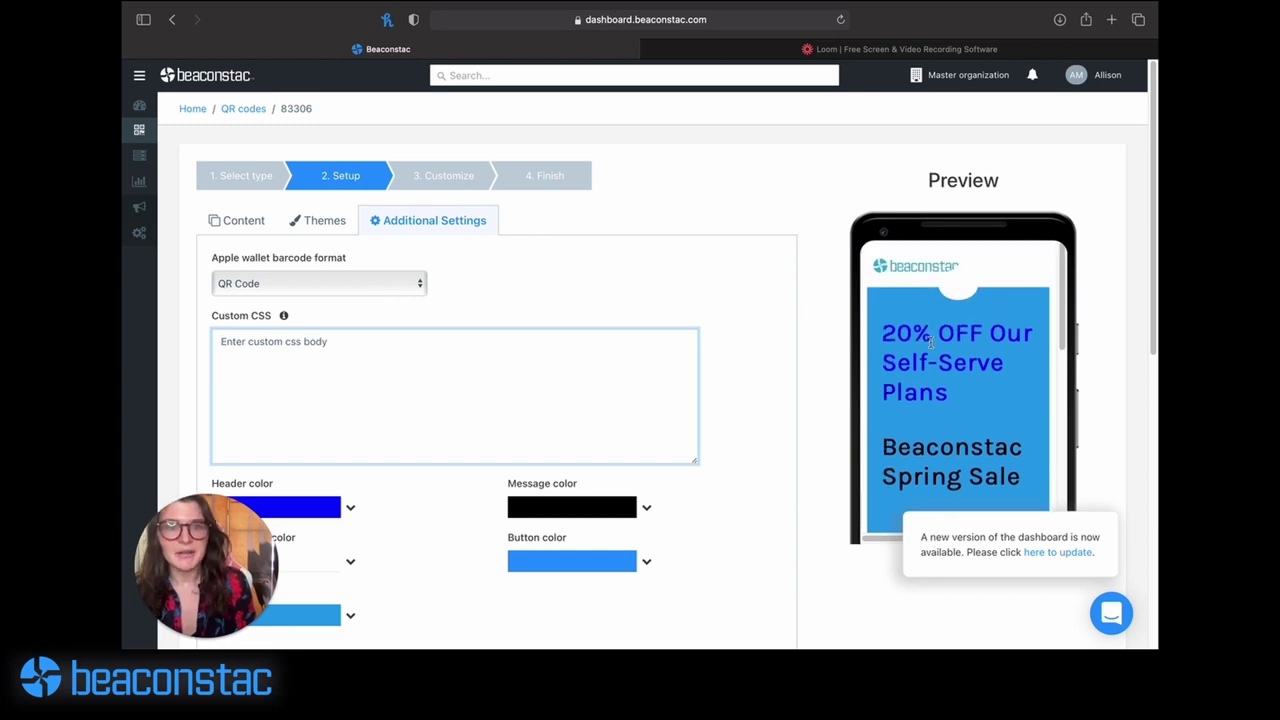
- Advance past Setup and the QR design step to the Finish page
click(451, 190)
scroll(652, 277, down, 2)
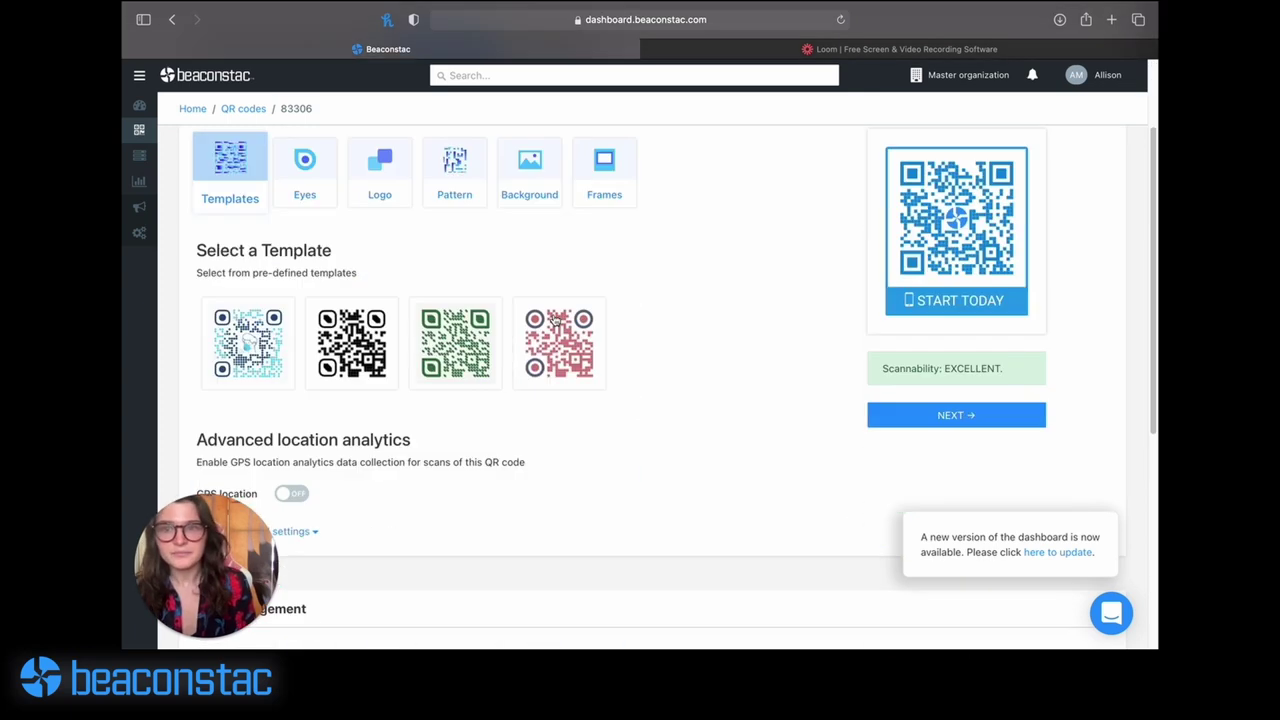
scroll(652, 277, up, 1)
scroll(748, 357, down, 1)
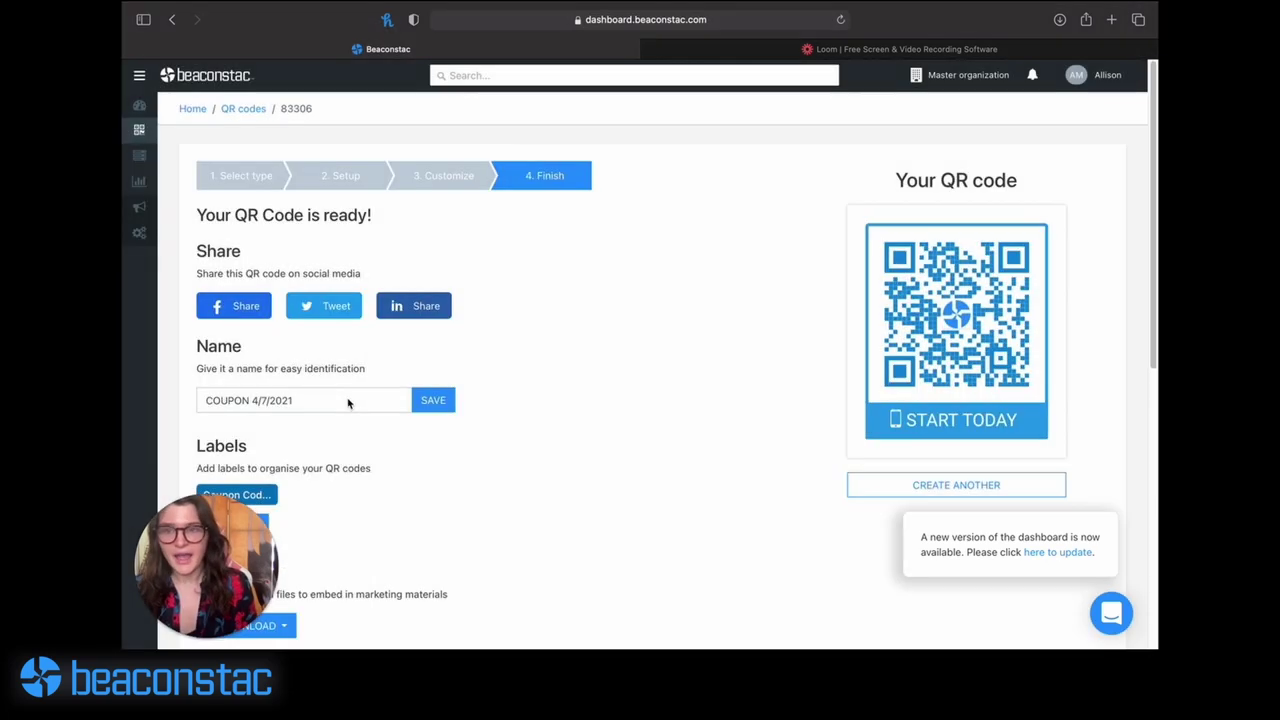
- Rename the QR code from 'COUPON 4/7/2021' to 'Beaconstac Coupon' and save
triple_click(347, 398)
text(Beaconstac Coupon)
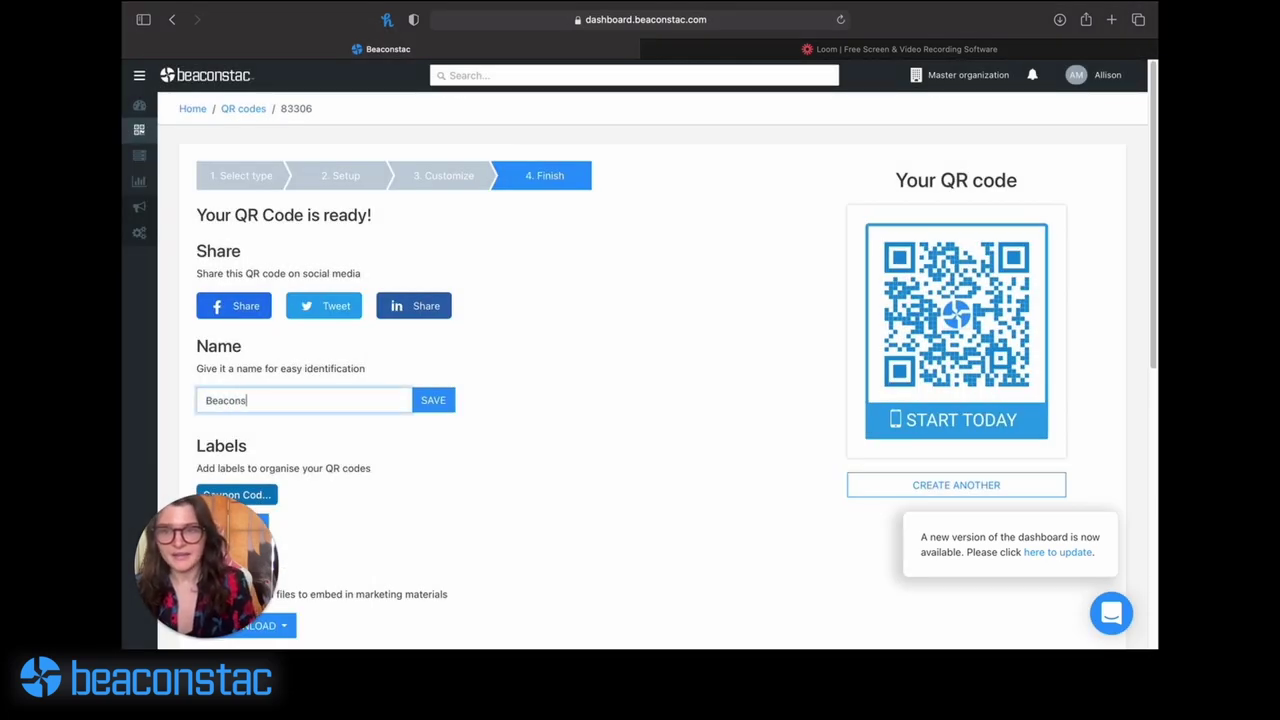
click(444, 407)
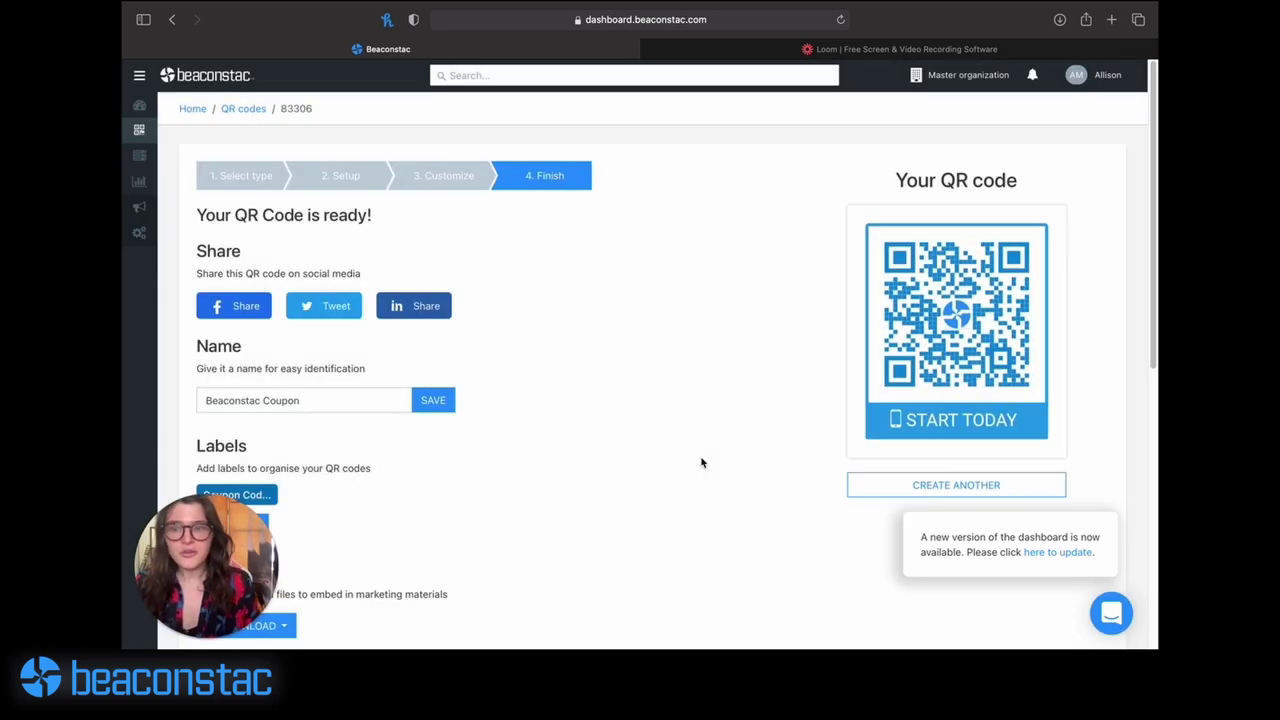